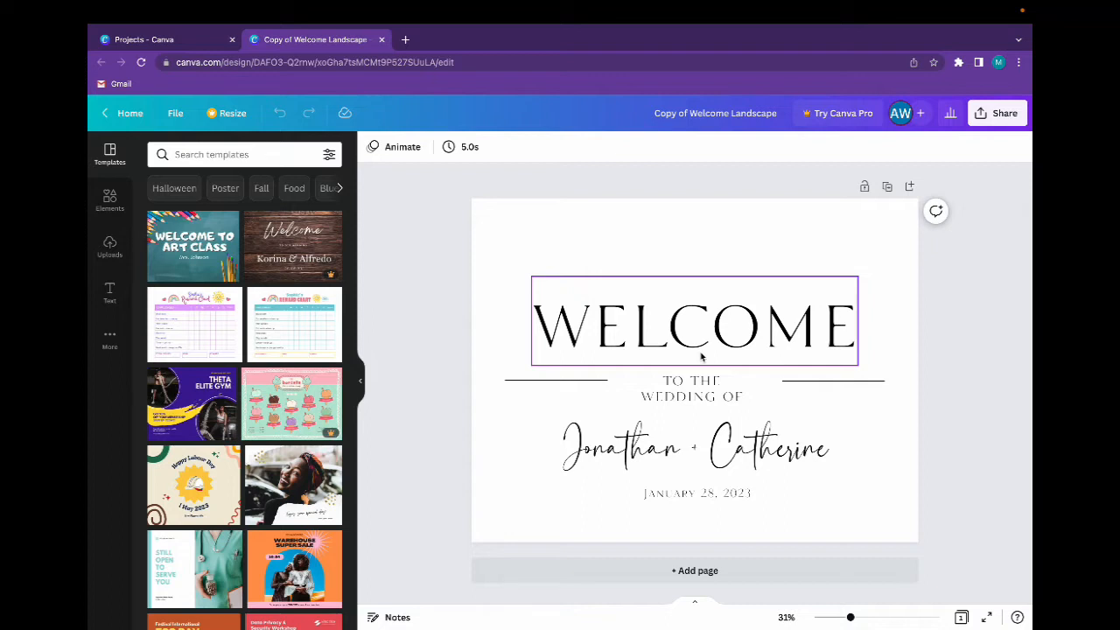
pyautogui.click(683, 337)
pyautogui.click(683, 337)
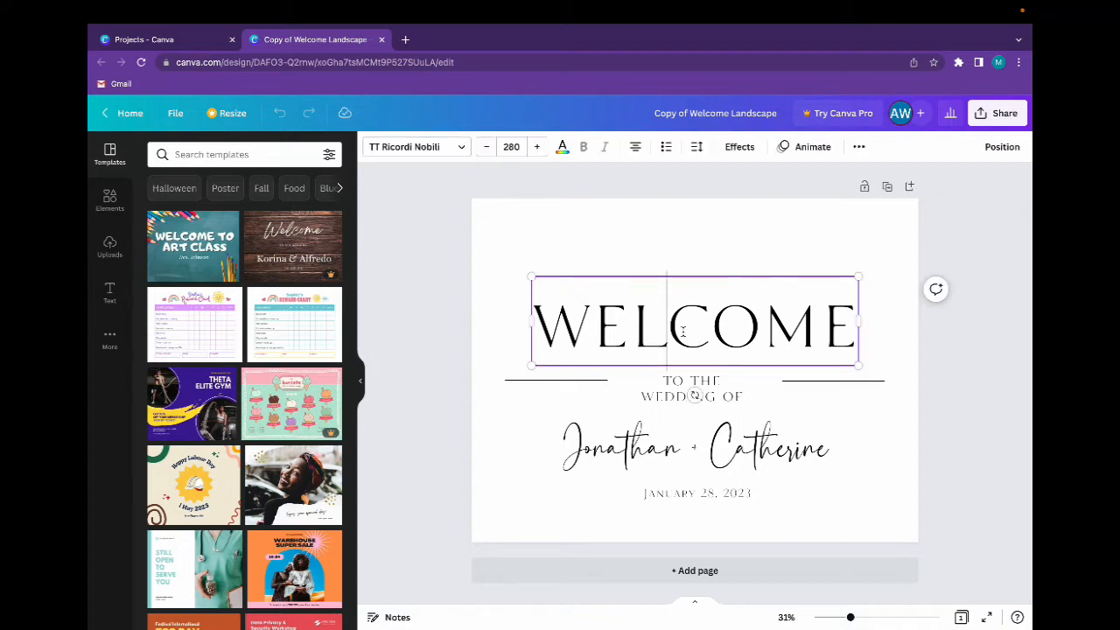
pyautogui.doubleClick(691, 332)
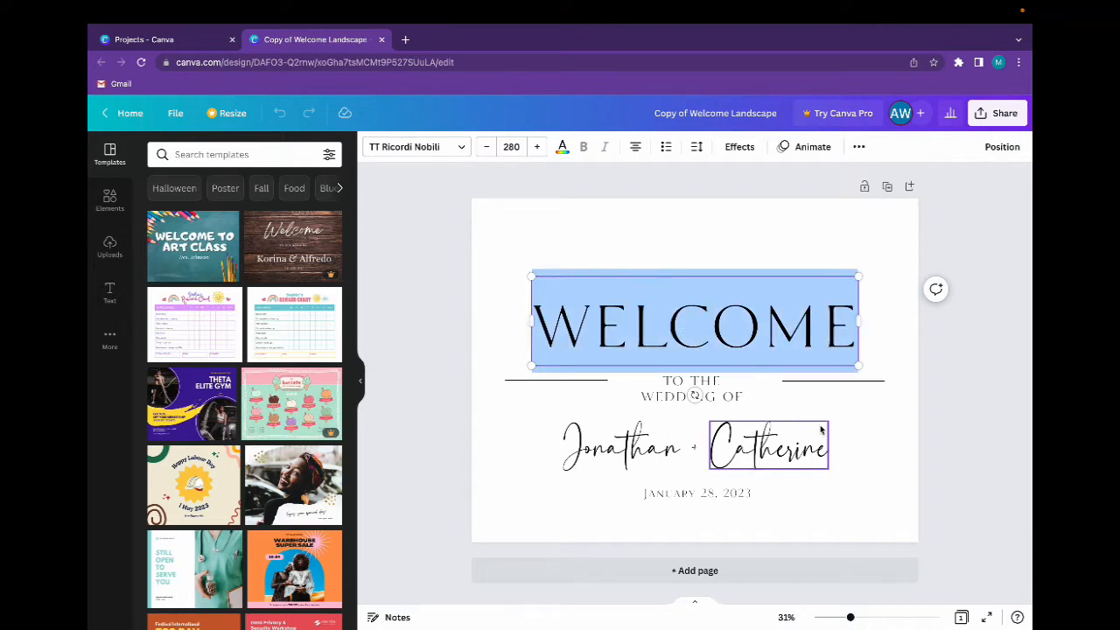
pyautogui.click(864, 414)
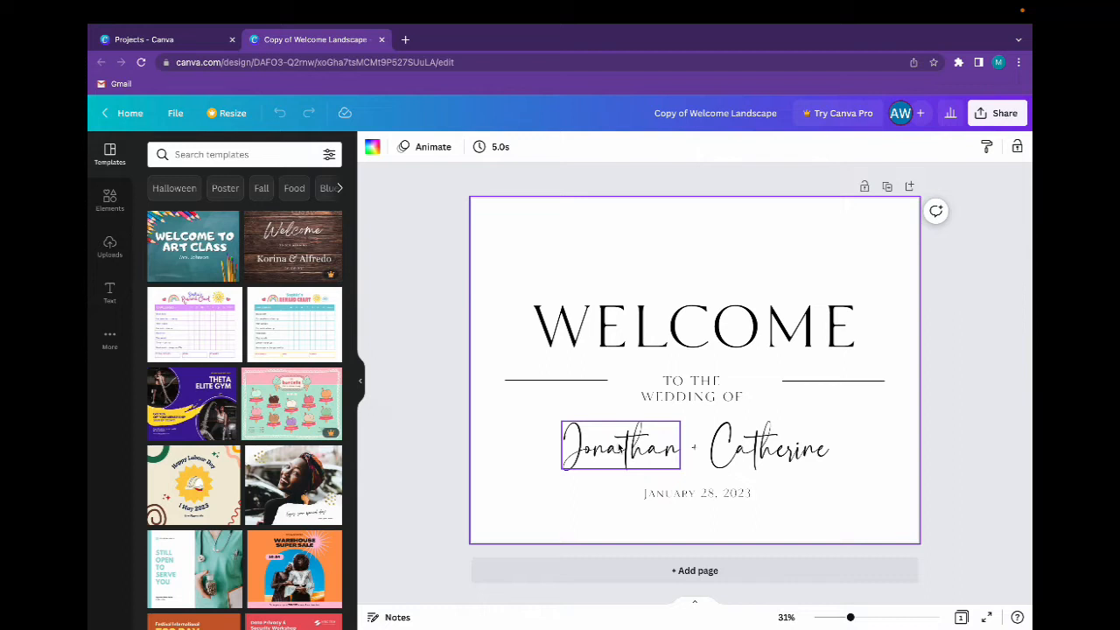
# Step: Replace both script names below the "TO THE WEDDING OF" text with the new couple's first names
pyautogui.click(619, 448)
pyautogui.doubleClick(619, 448)
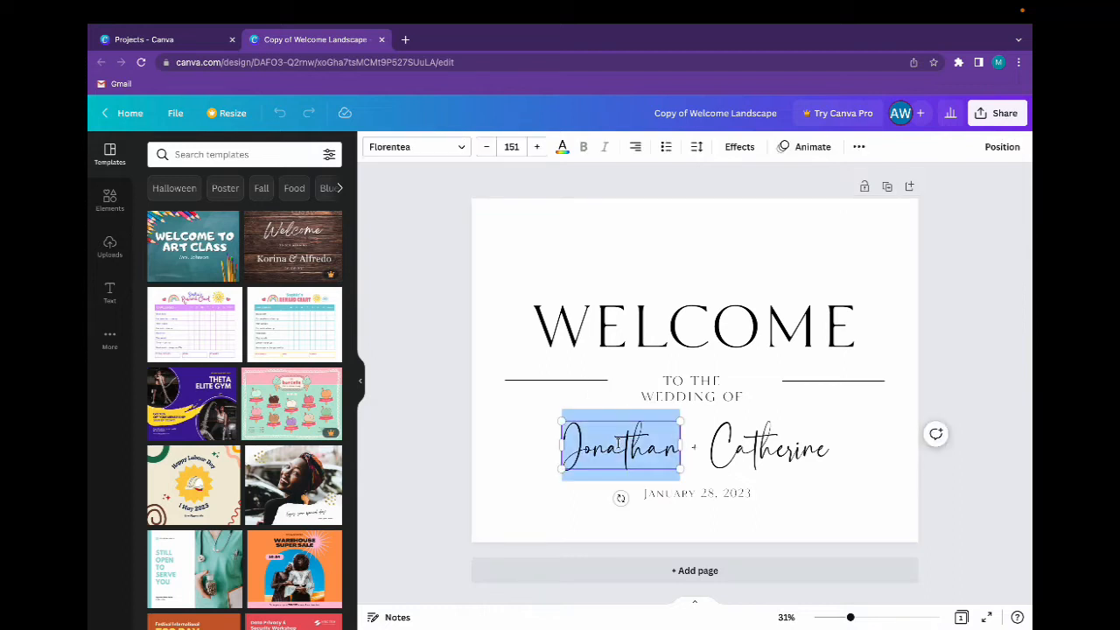
pyautogui.write('Matthew')
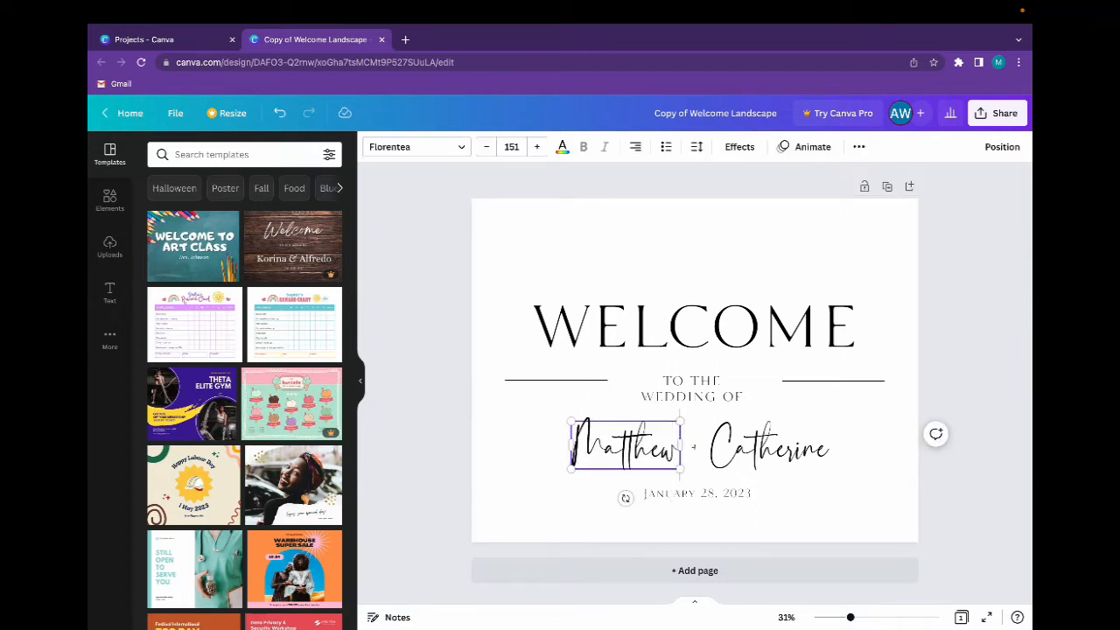
pyautogui.click(767, 451)
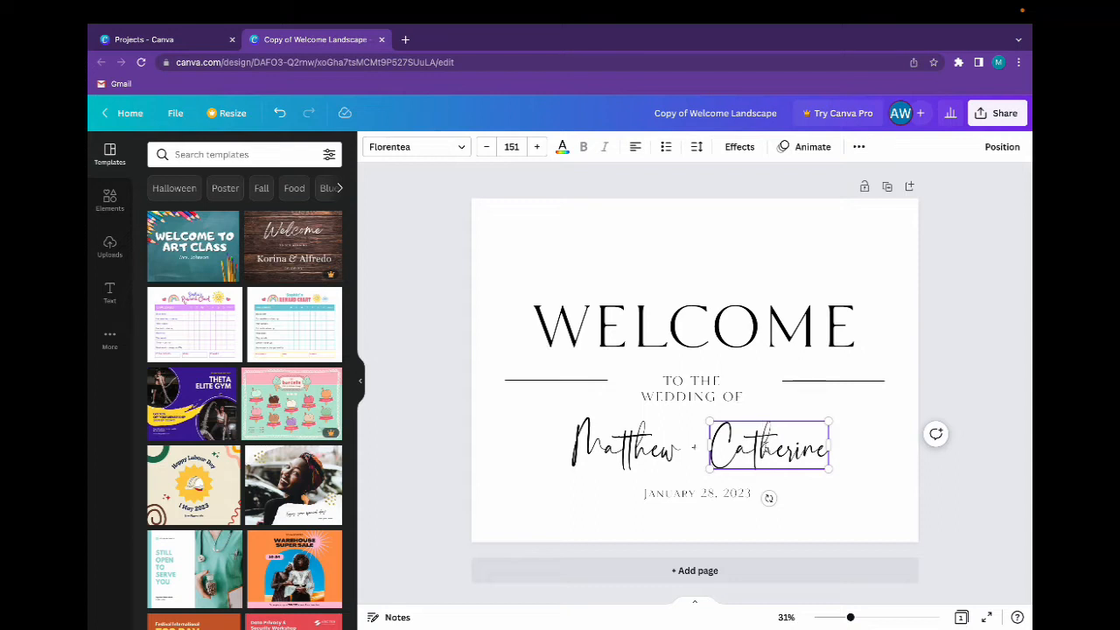
pyautogui.doubleClick(764, 446)
pyautogui.write('Sa')
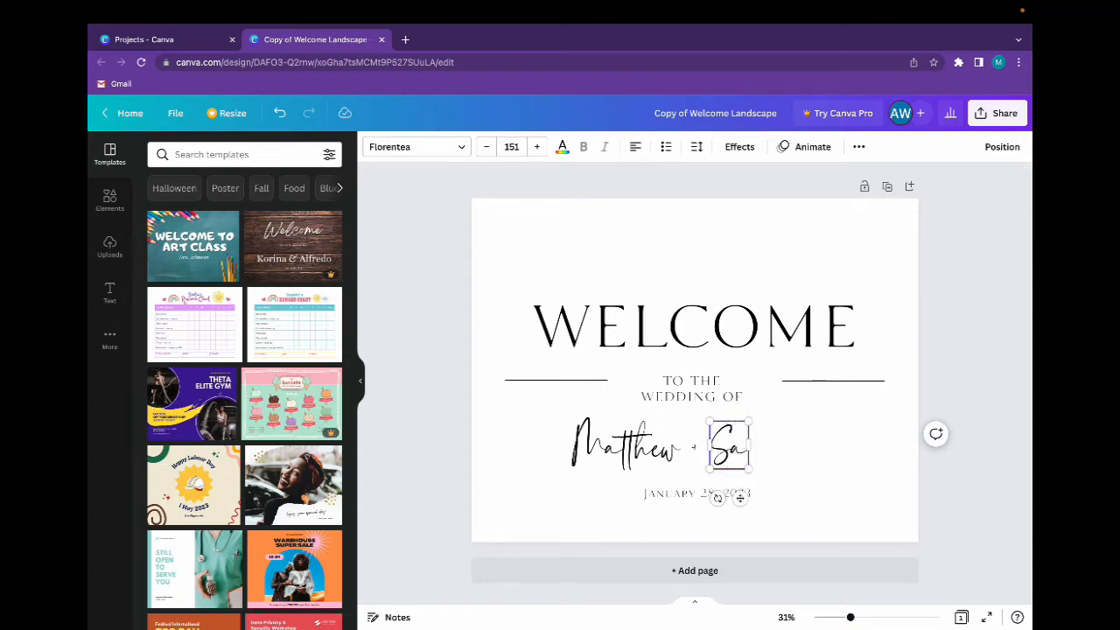
pyautogui.write('mantha')
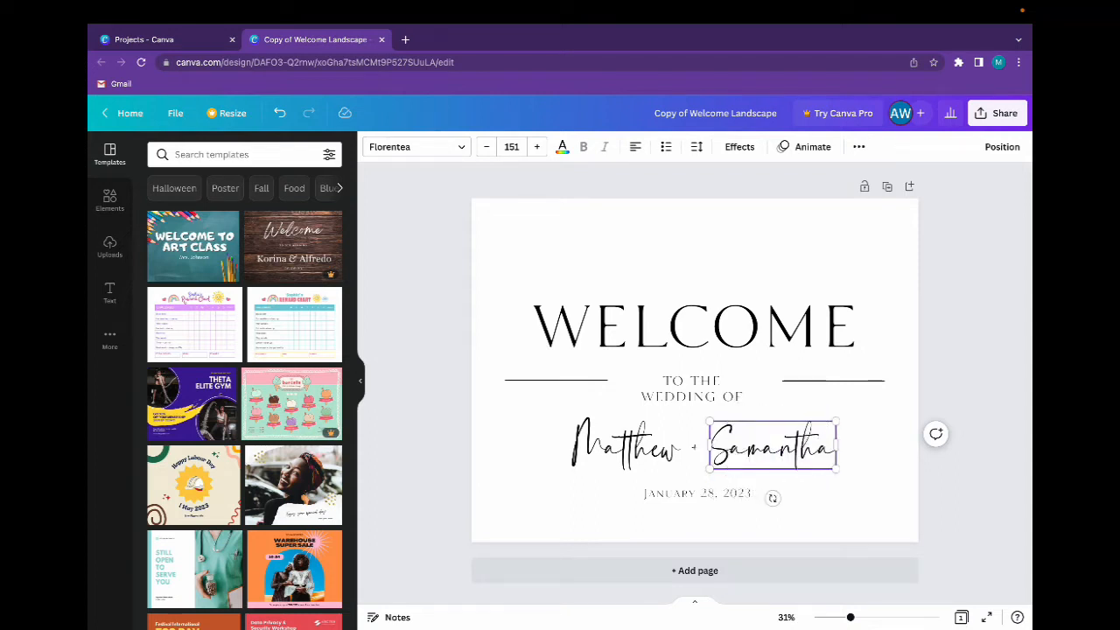
pyautogui.click(886, 504)
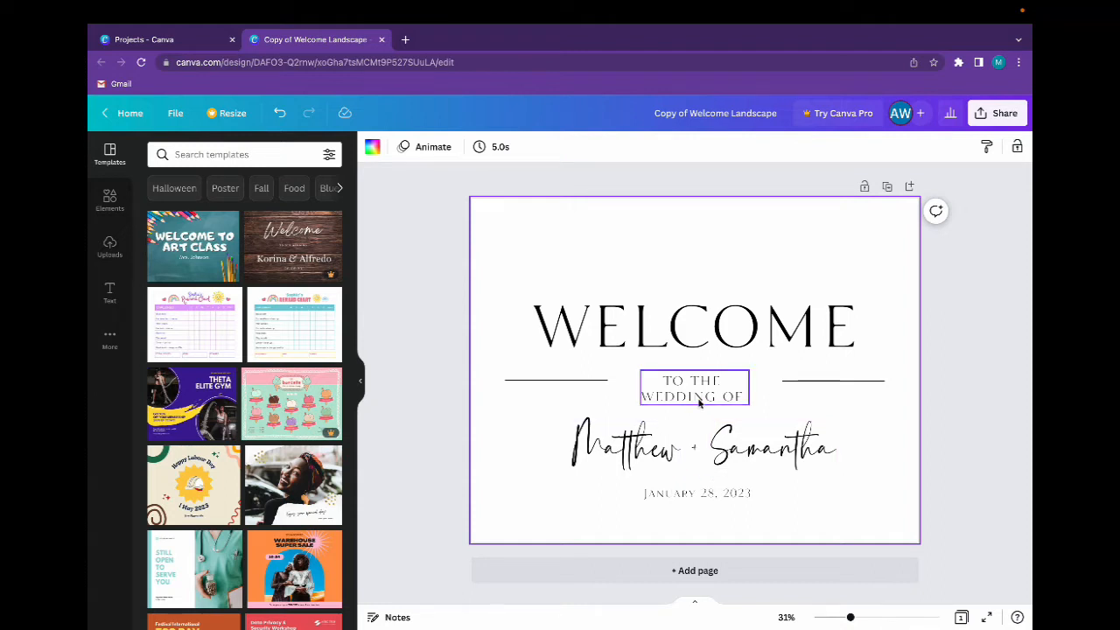
# Step: Raise the WELCOME heading's font size to 283 and lower it to 279
pyautogui.click(598, 327)
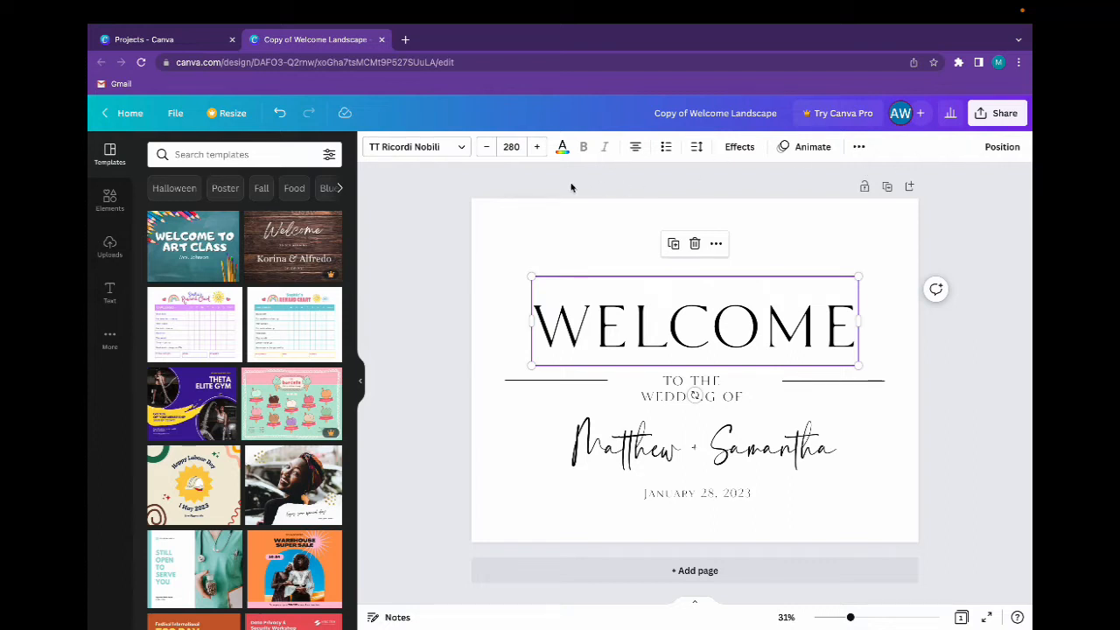
pyautogui.click(535, 148)
pyautogui.click(535, 149)
pyautogui.click(535, 149)
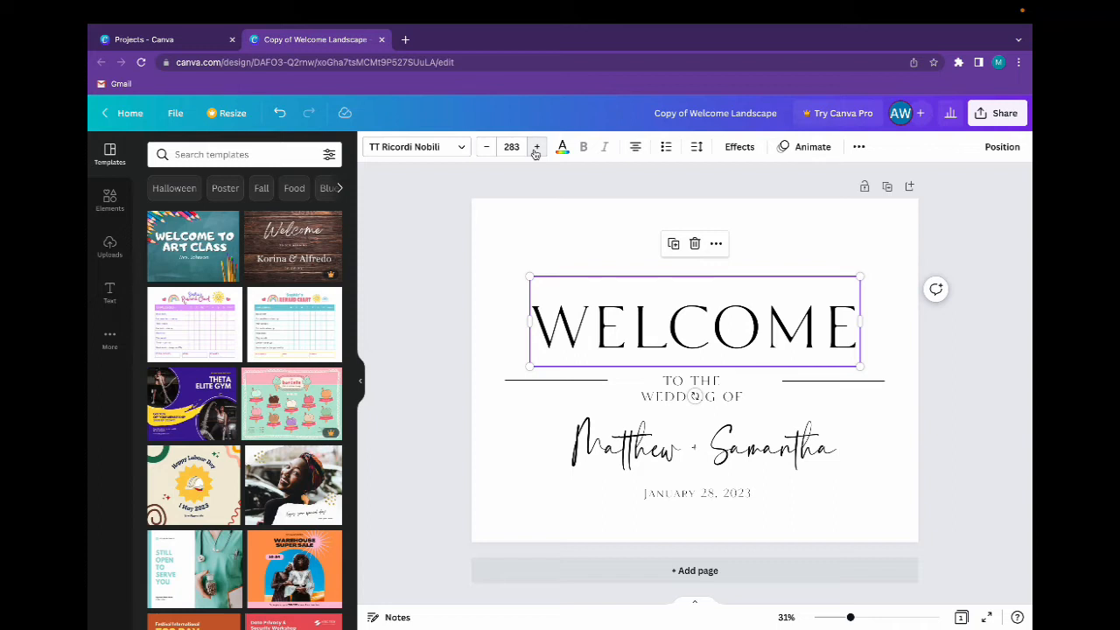
pyautogui.click(489, 148)
pyautogui.click(489, 148)
pyautogui.click(489, 147)
pyautogui.click(489, 148)
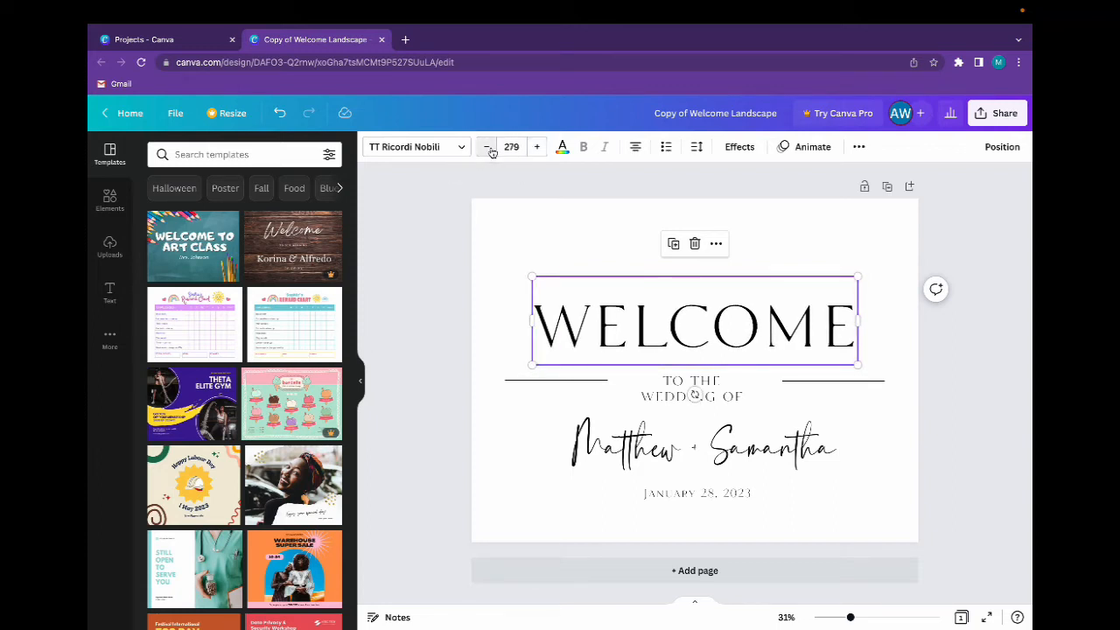
# Step: Scale the WELCOME heading down from its upper-left corner to a font size of about 272
pyautogui.click(512, 147)
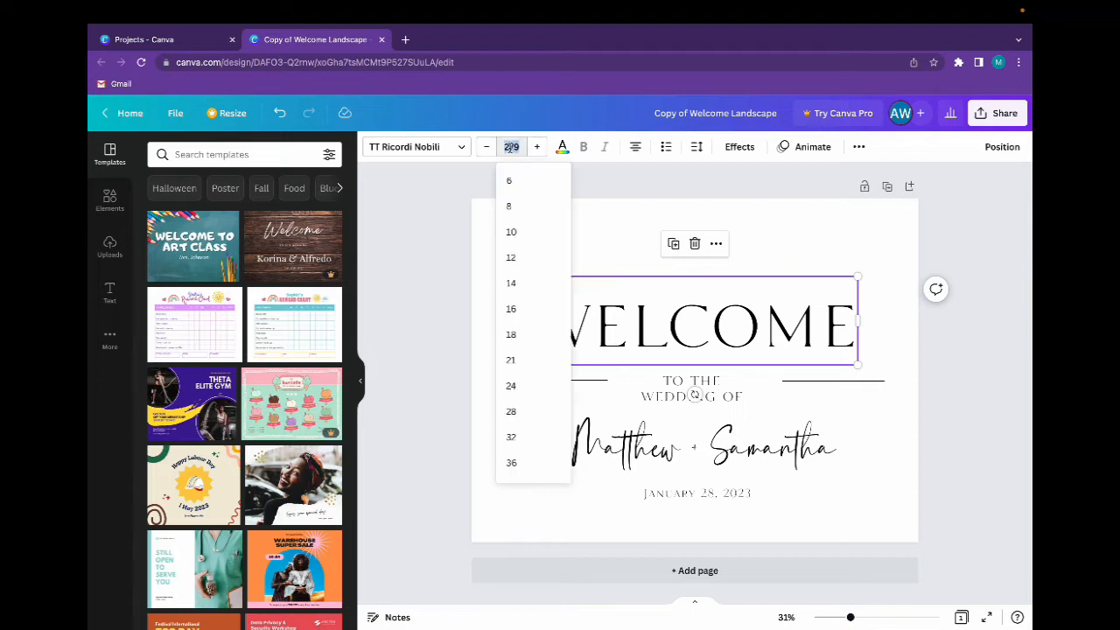
pyautogui.click(600, 176)
pyautogui.click(559, 296)
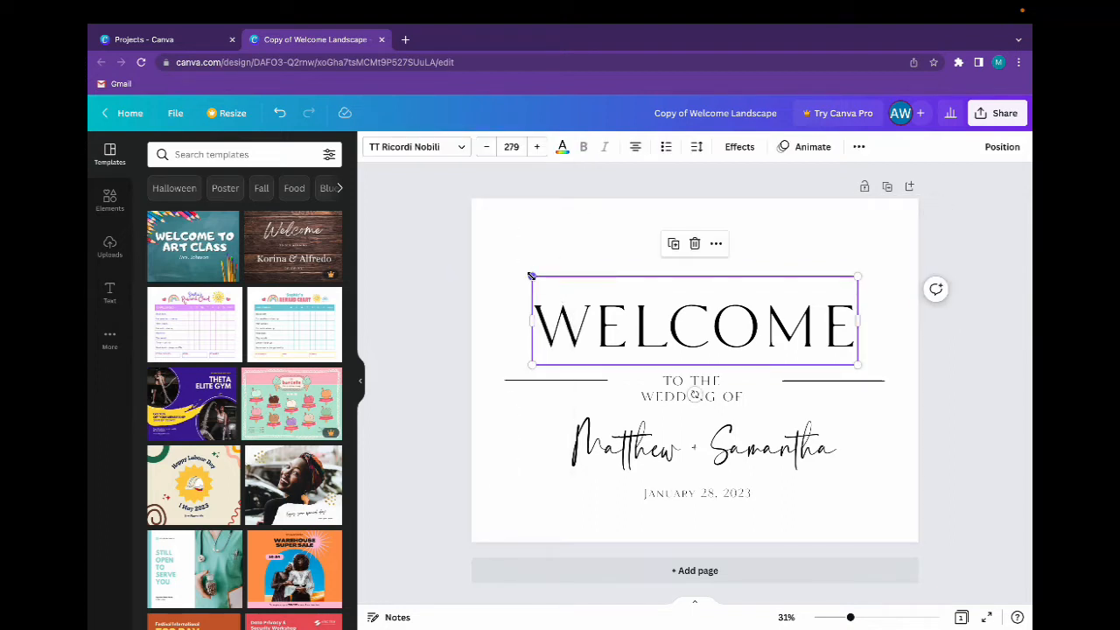
pyautogui.moveTo(532, 278)
pyautogui.mouseDown()
pyautogui.moveTo(590, 302)
pyautogui.moveTo(540, 279)
pyautogui.mouseUp()
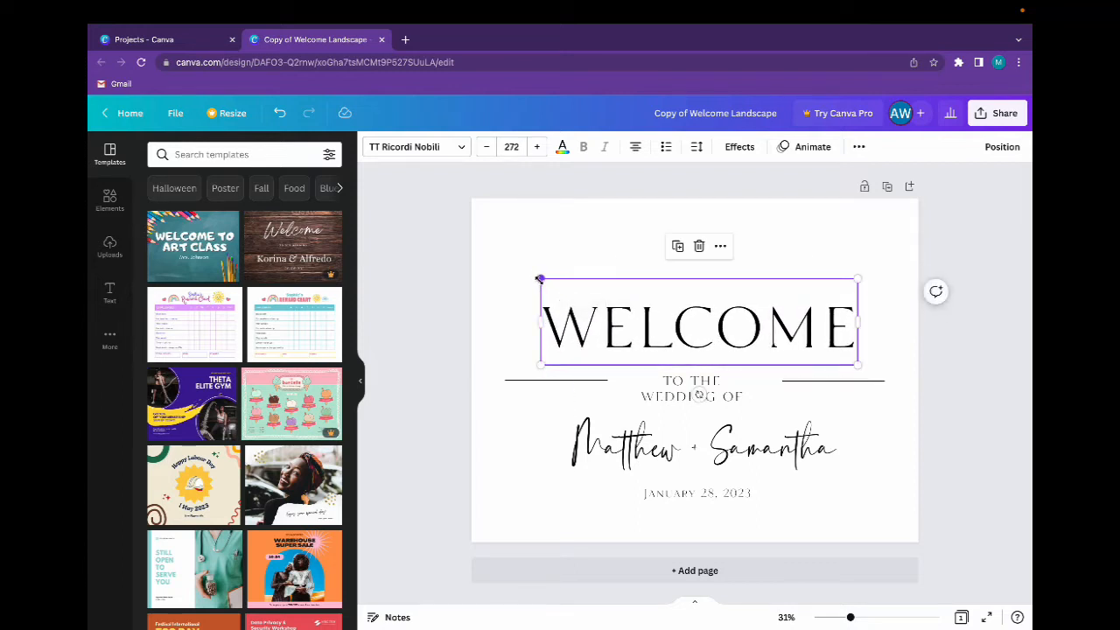
pyautogui.click(566, 241)
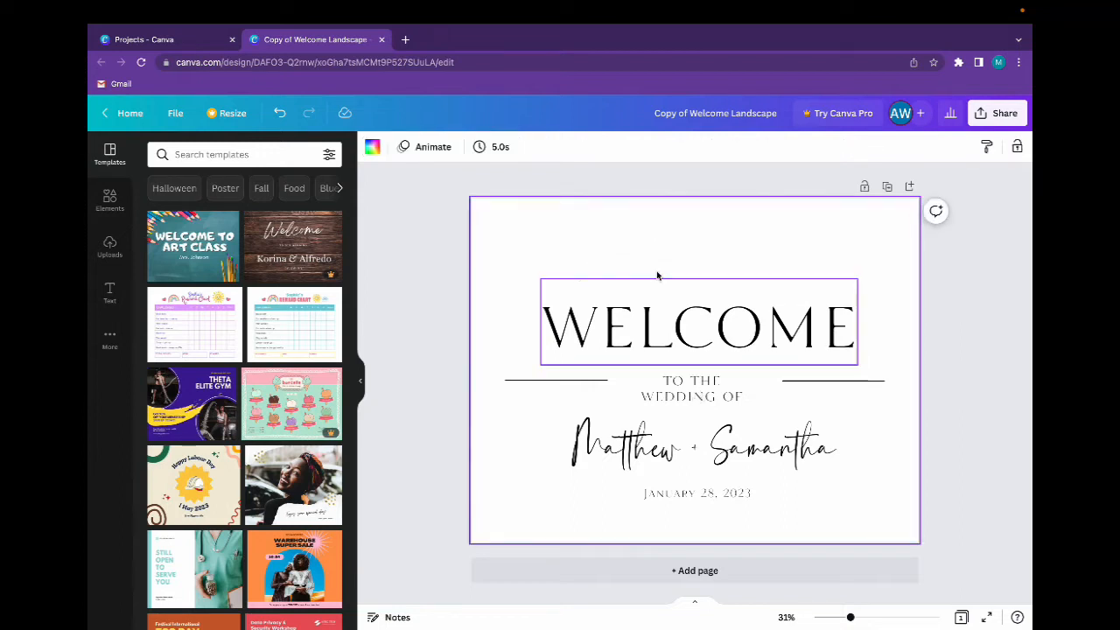
# Step: Set the "TO THE WEDDING OF" text to Cormorant Garamond Medium and replace TT Ricordi Nobili with that font throughout the design
pyautogui.click(685, 395)
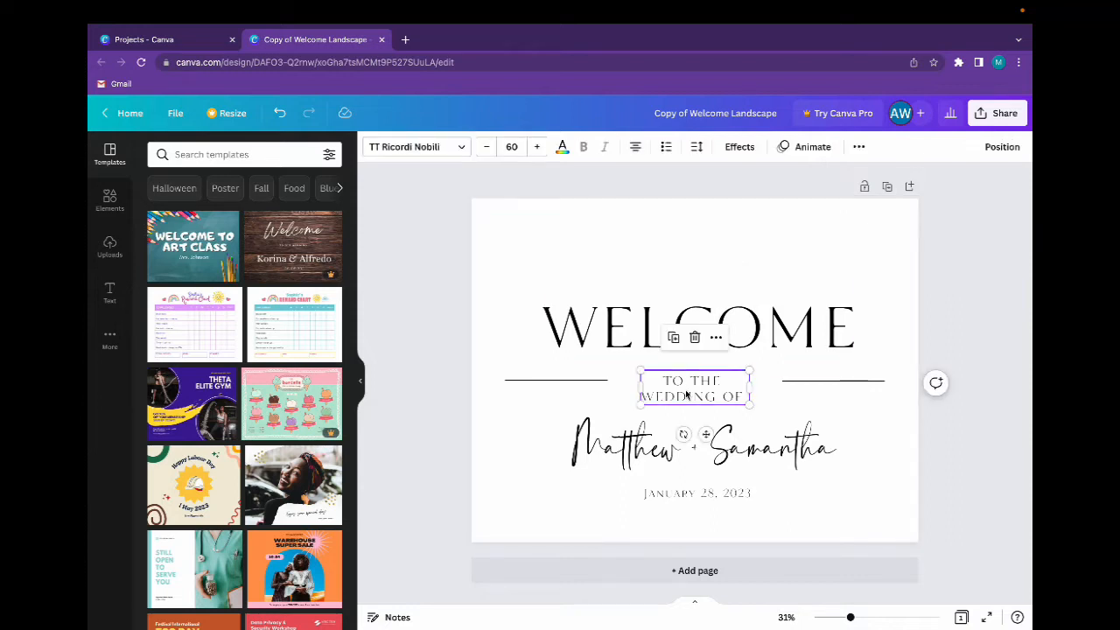
pyautogui.click(459, 150)
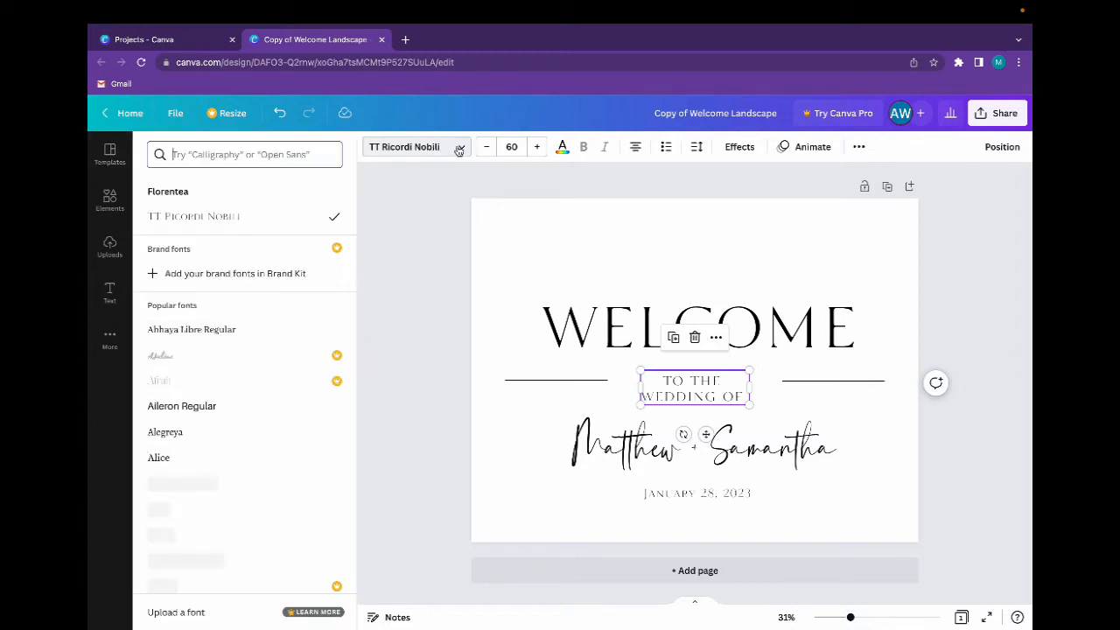
pyautogui.scroll(-2, 206, 368)
pyautogui.scroll(-1, 198, 372)
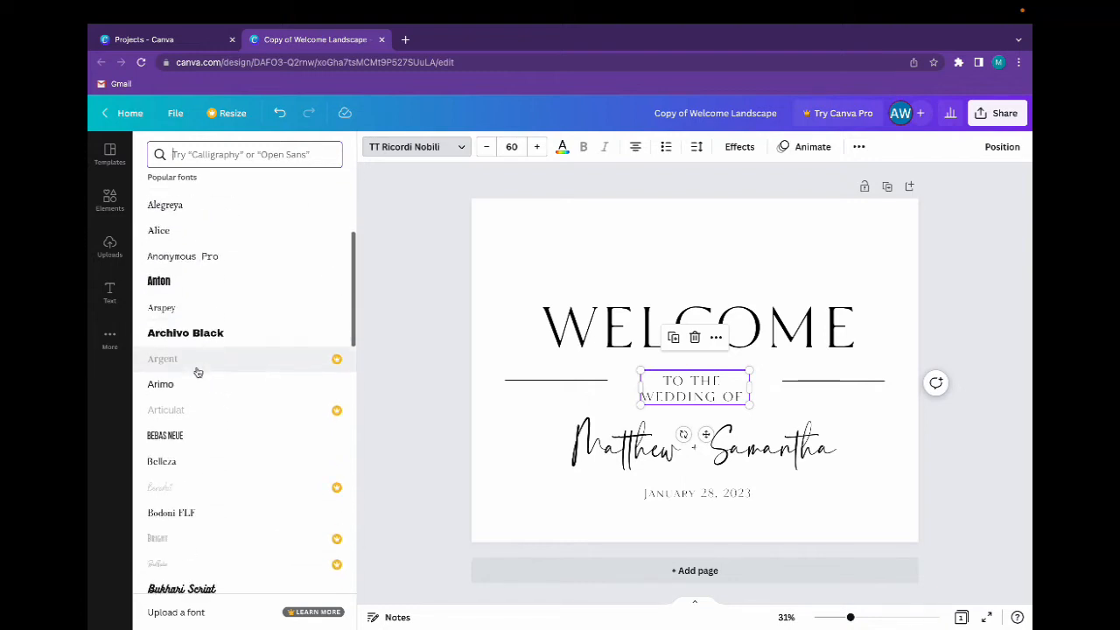
pyautogui.scroll(-3, 228, 394)
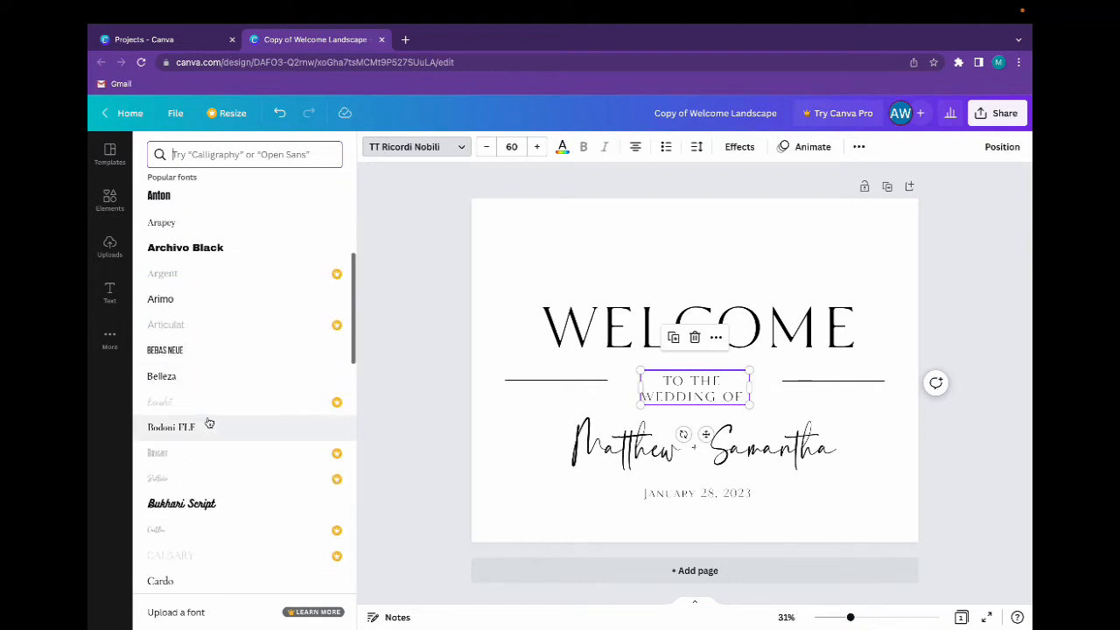
pyautogui.scroll(-4, 209, 423)
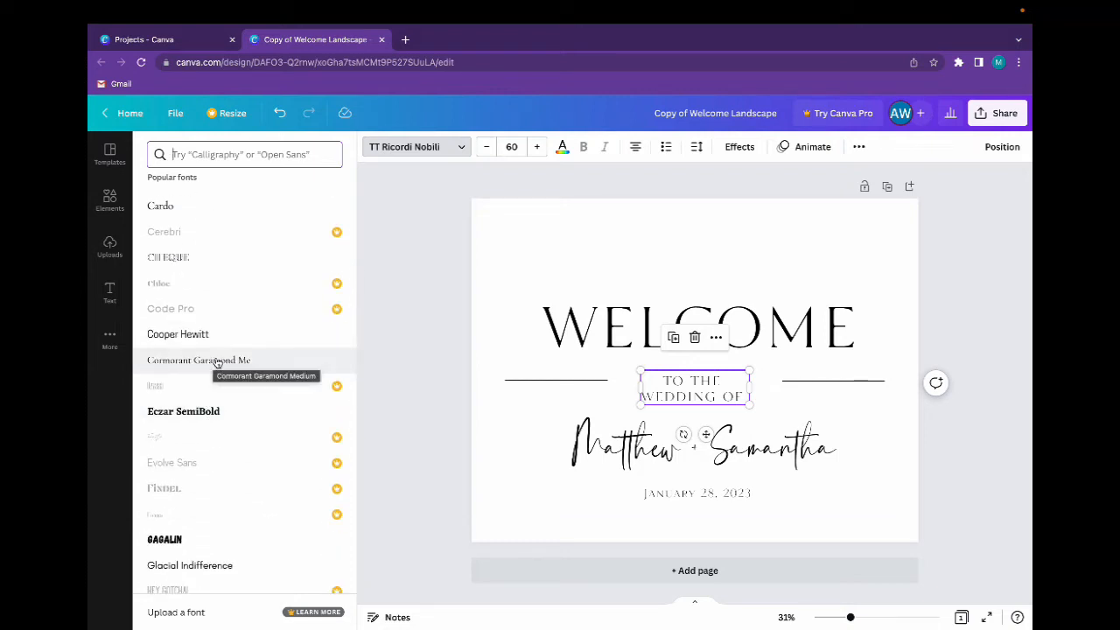
pyautogui.click(218, 360)
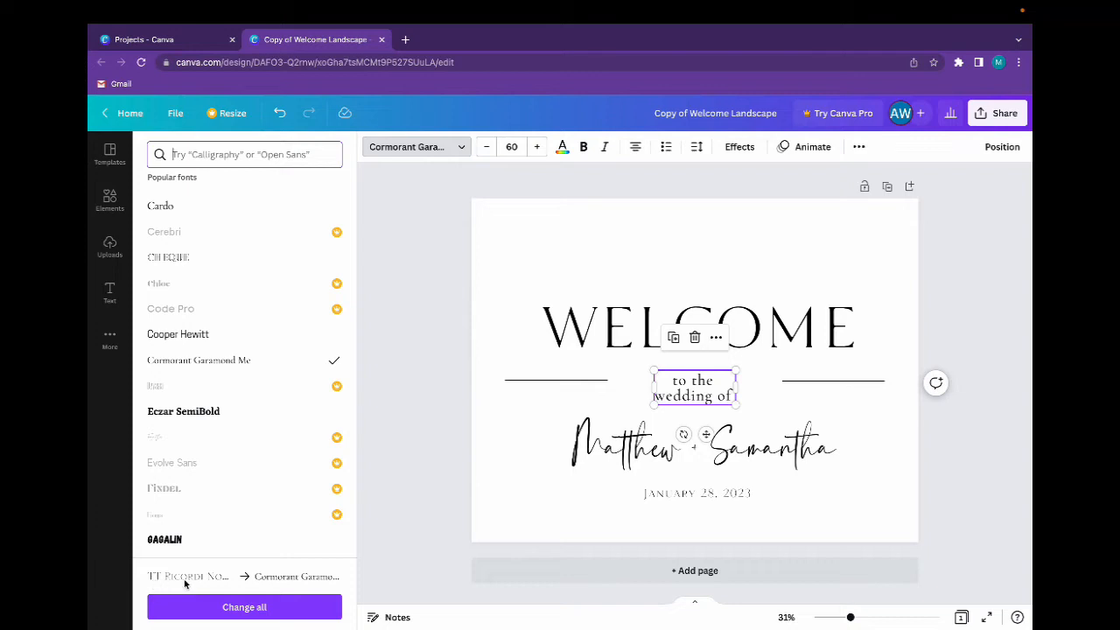
pyautogui.click(219, 607)
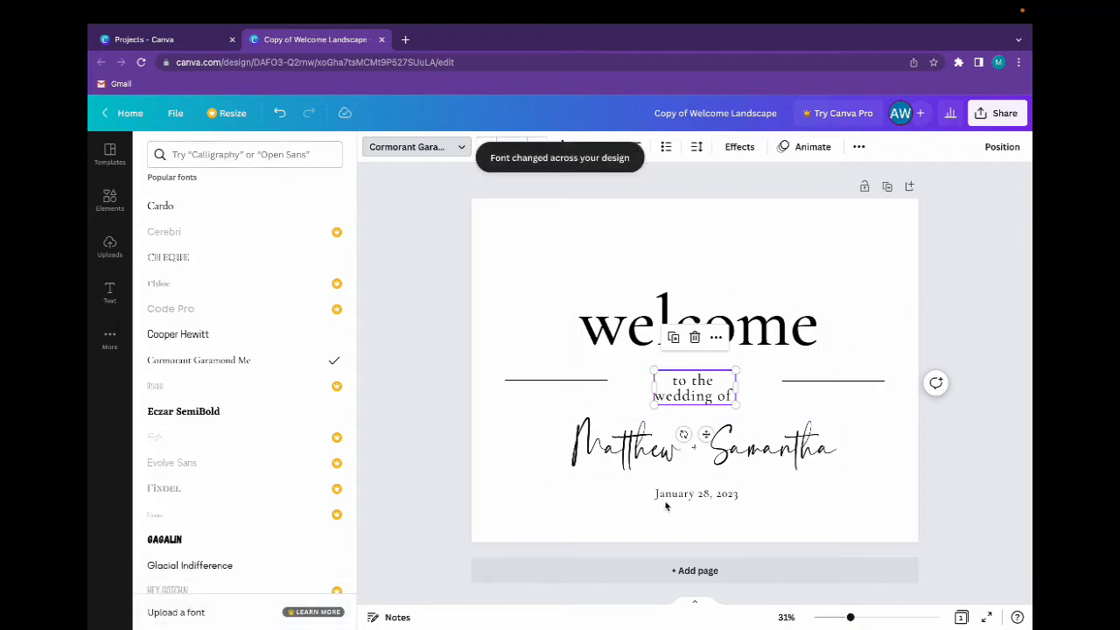
pyautogui.press('Escape')
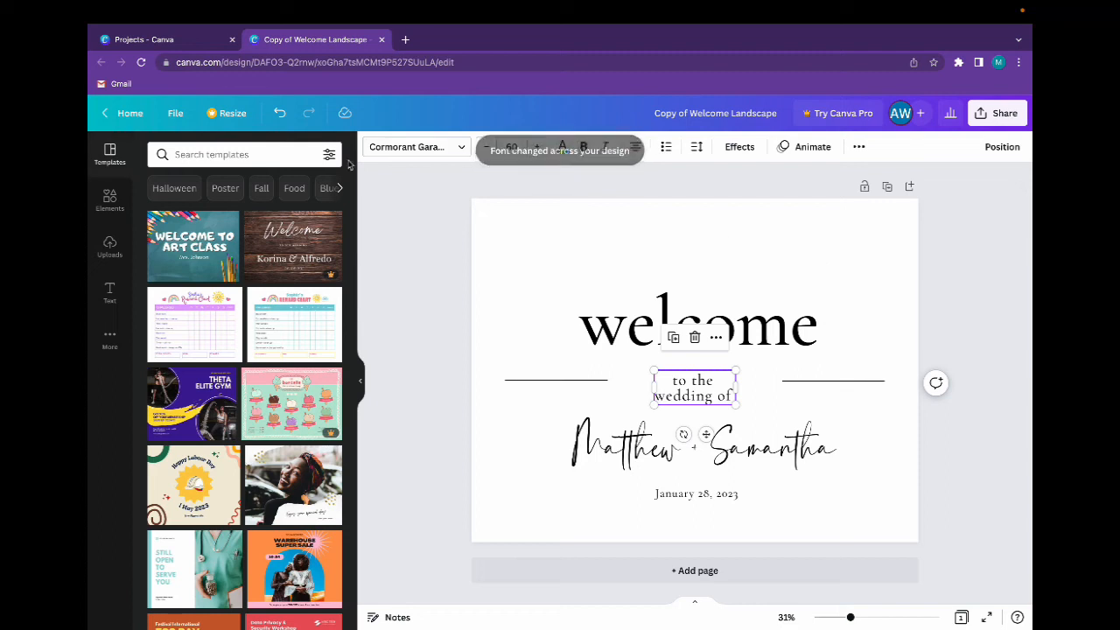
# Step: Undo the design-wide font replacement and the font change on the "to the wedding of" text
pyautogui.click(279, 117)
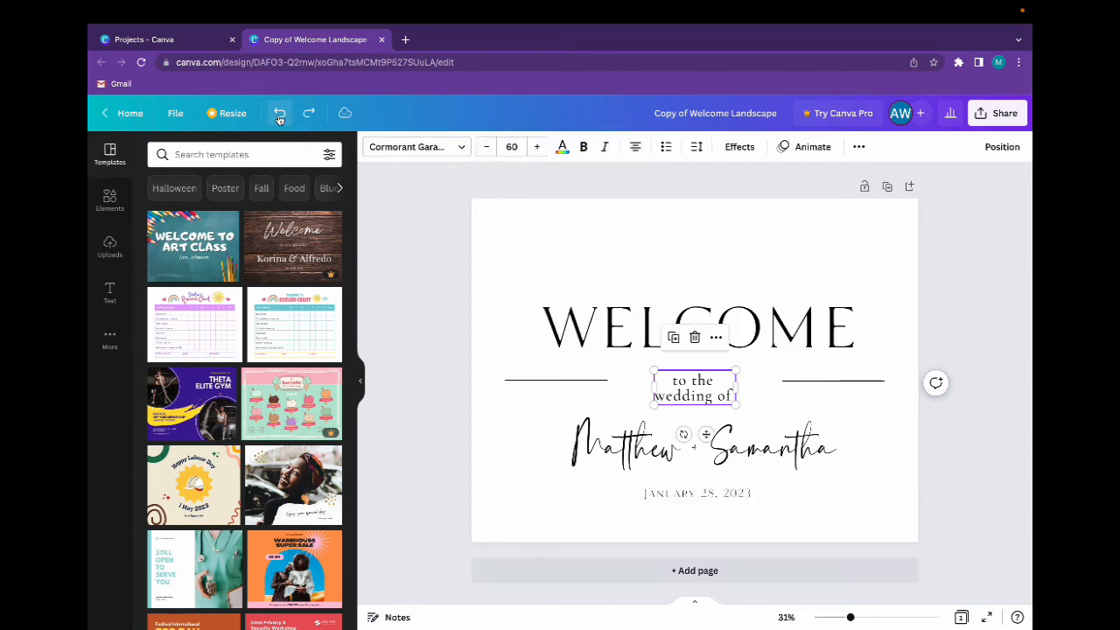
pyautogui.click(861, 255)
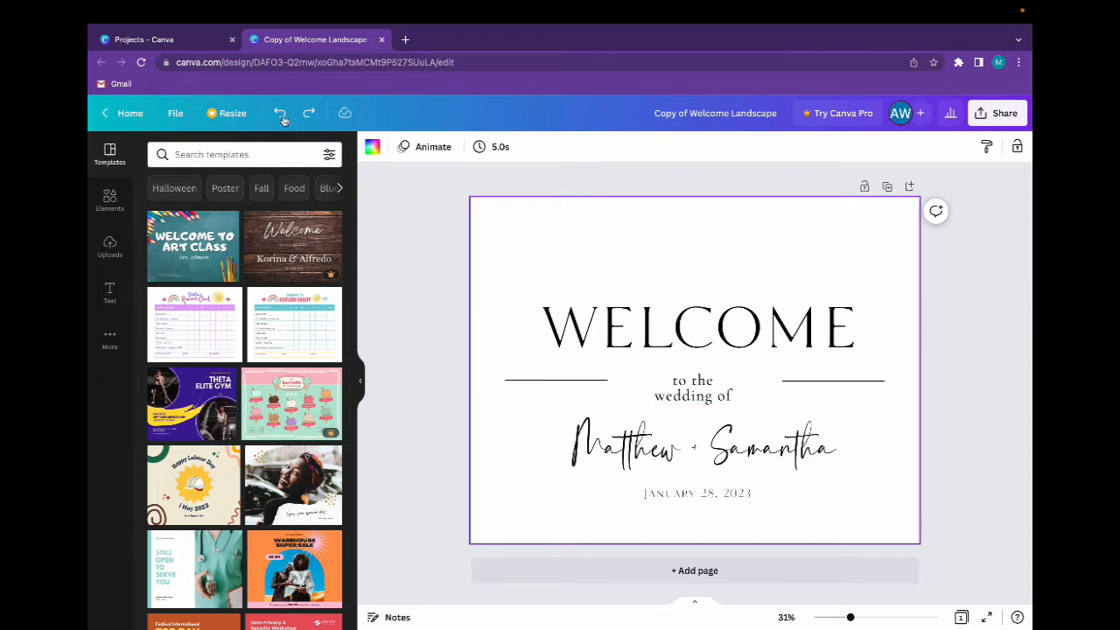
pyautogui.hotkey('ctrl', 'z')
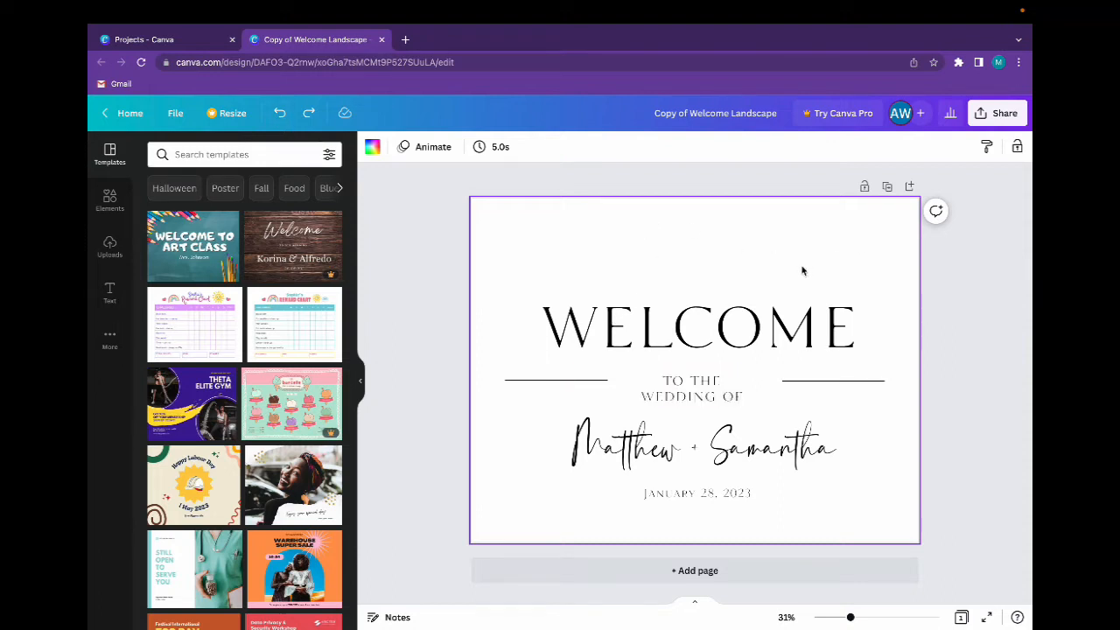
# Step: Set only the "TO THE WEDDING OF" text to Cormorant Garamond Medium and make it bold
pyautogui.click(678, 325)
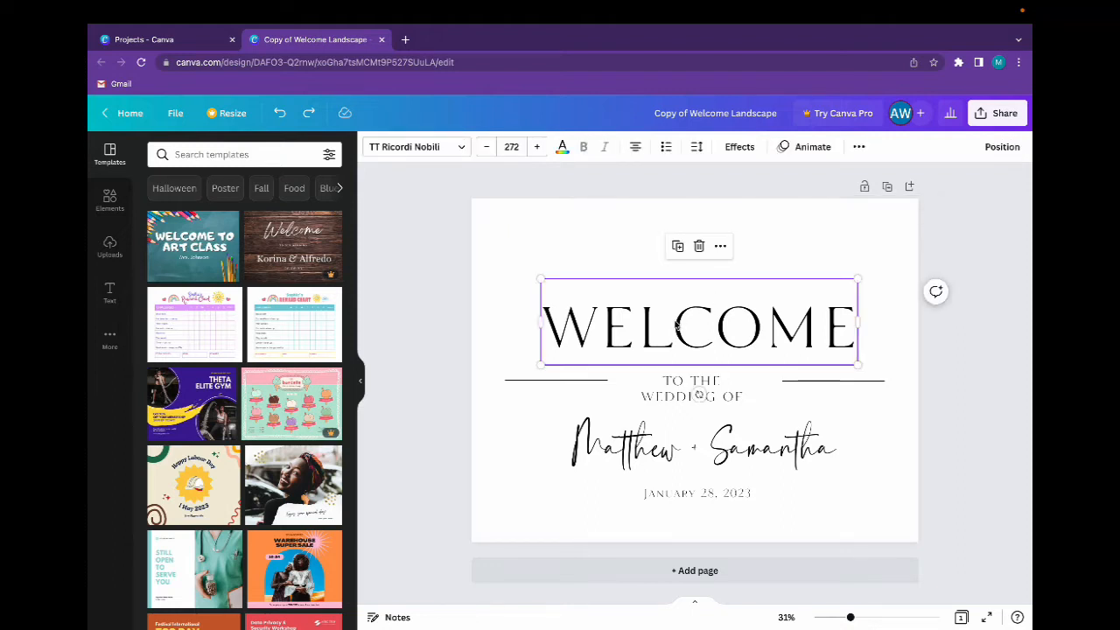
pyautogui.click(678, 401)
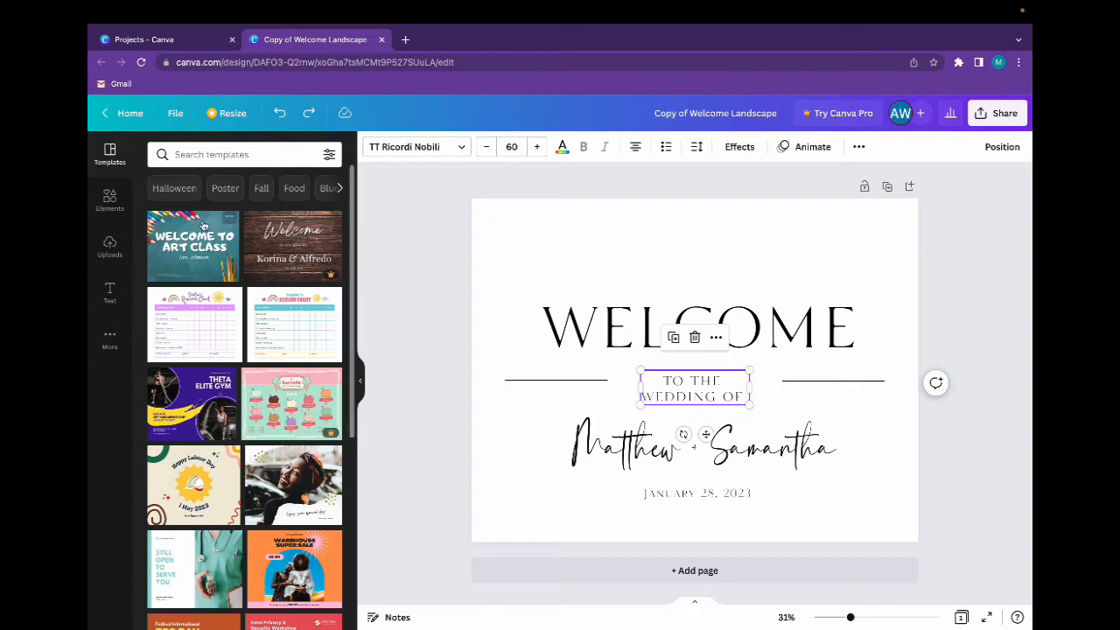
pyautogui.click(408, 147)
pyautogui.click(238, 360)
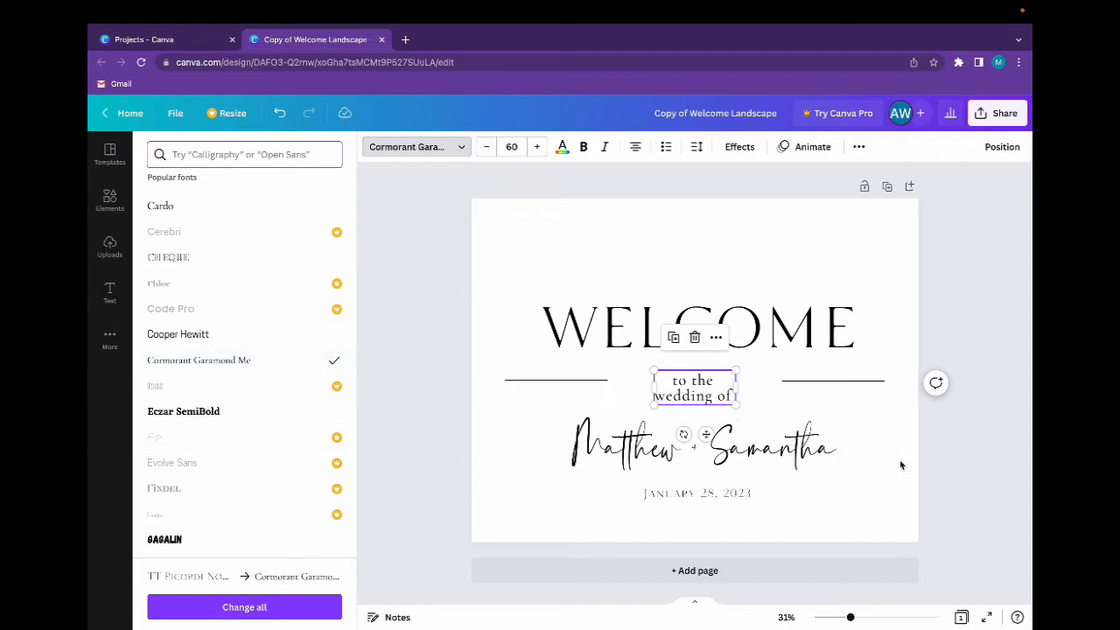
pyautogui.click(585, 147)
# Step: Recolour the "to the wedding of" text to the custom colour #C67777 and apply the change from black throughout the design
pyautogui.click(561, 147)
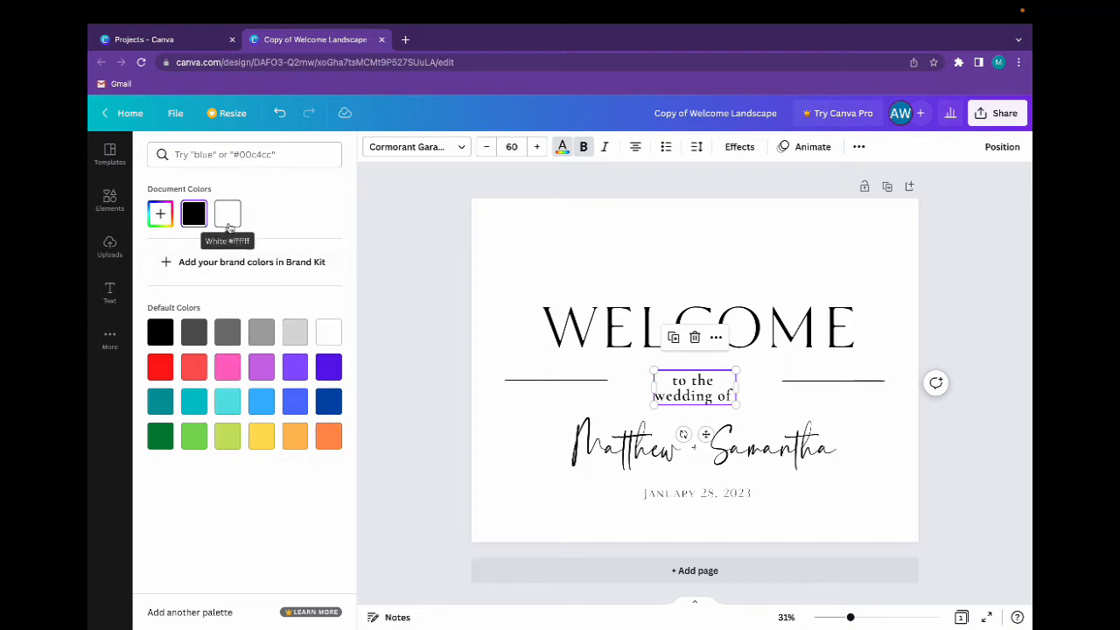
pyautogui.click(160, 215)
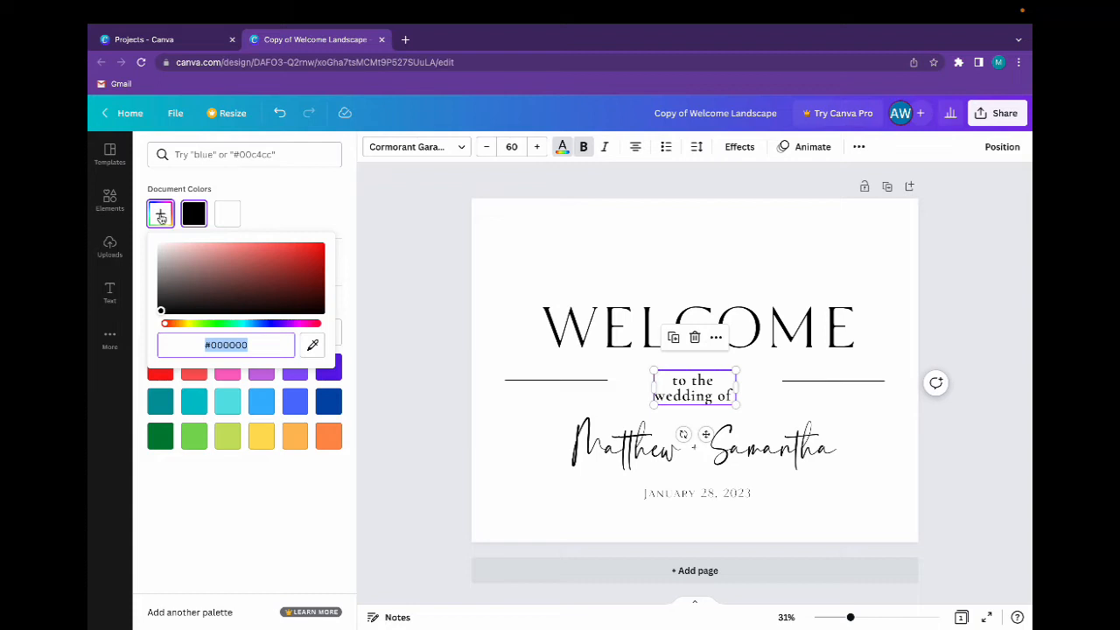
pyautogui.moveTo(161, 307); pyautogui.dragTo(224, 258)
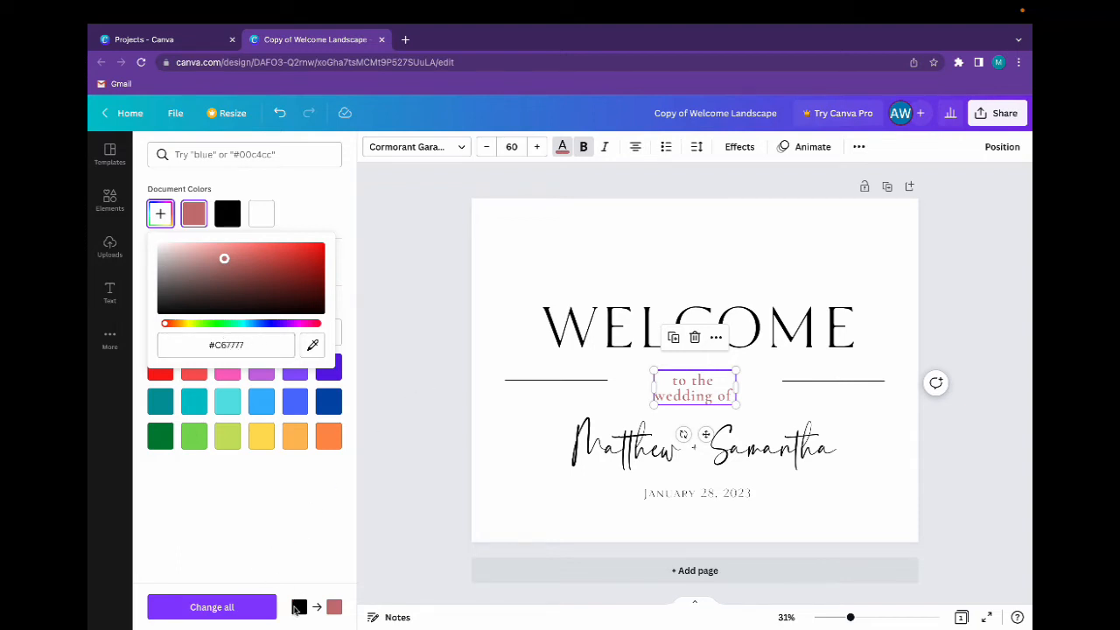
pyautogui.click(214, 606)
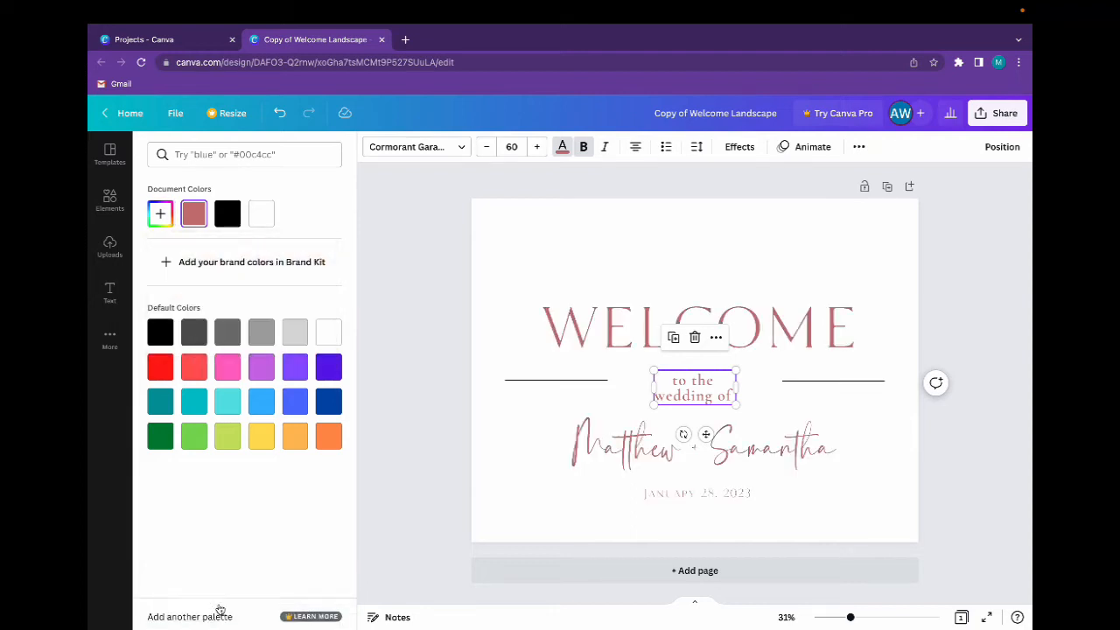
pyautogui.press('Escape')
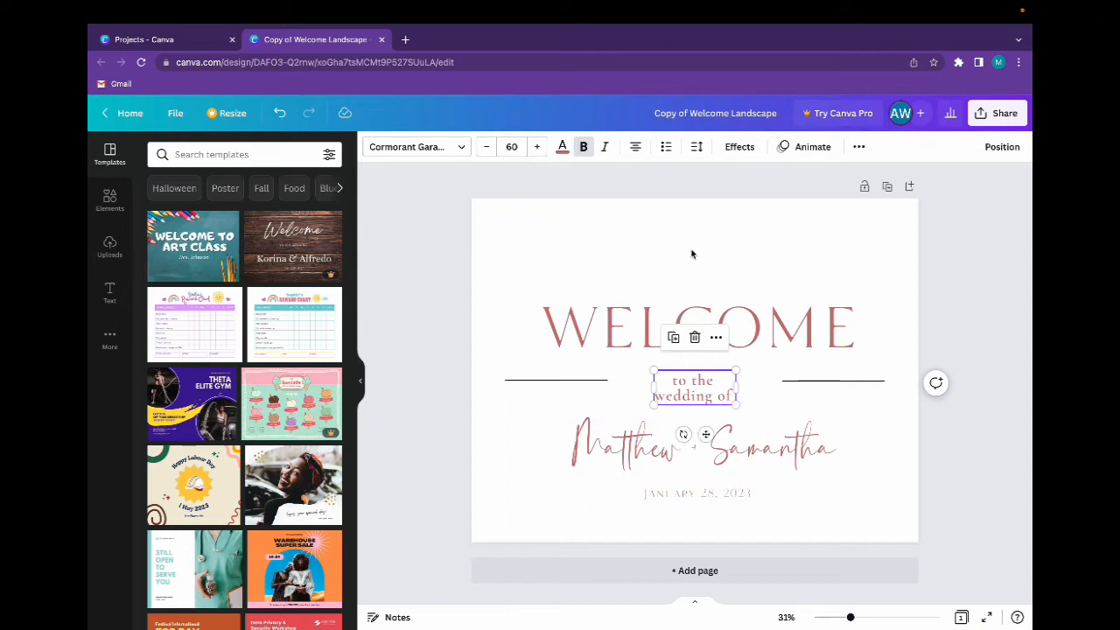
# Step: Try italics and left alignment on the "to the wedding of" text, restoring the upright style and centre alignment
pyautogui.click(605, 149)
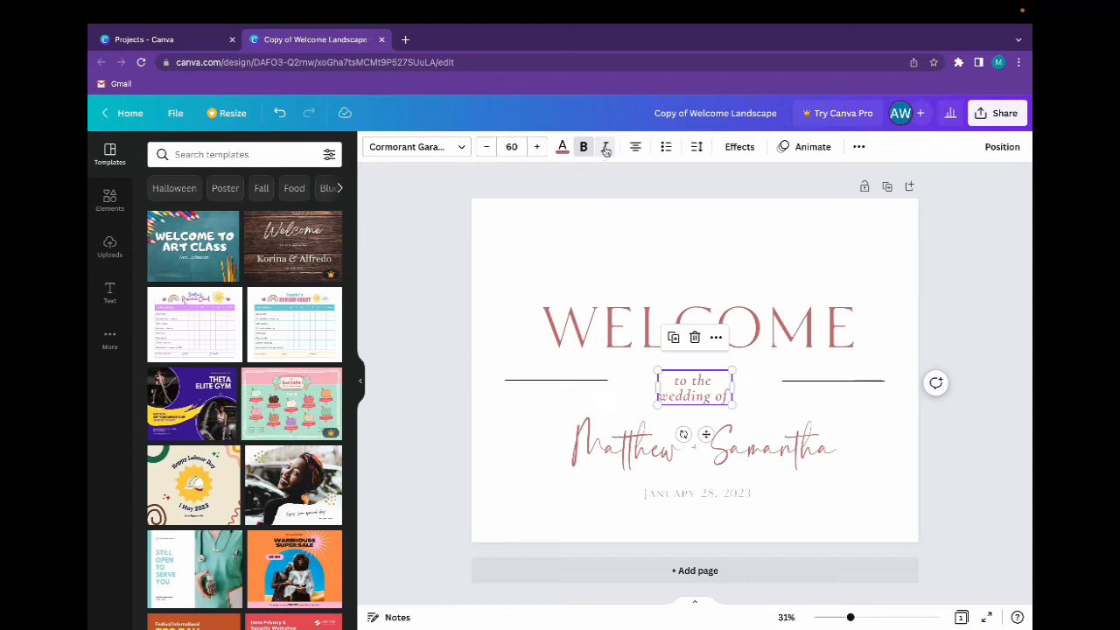
pyautogui.click(604, 149)
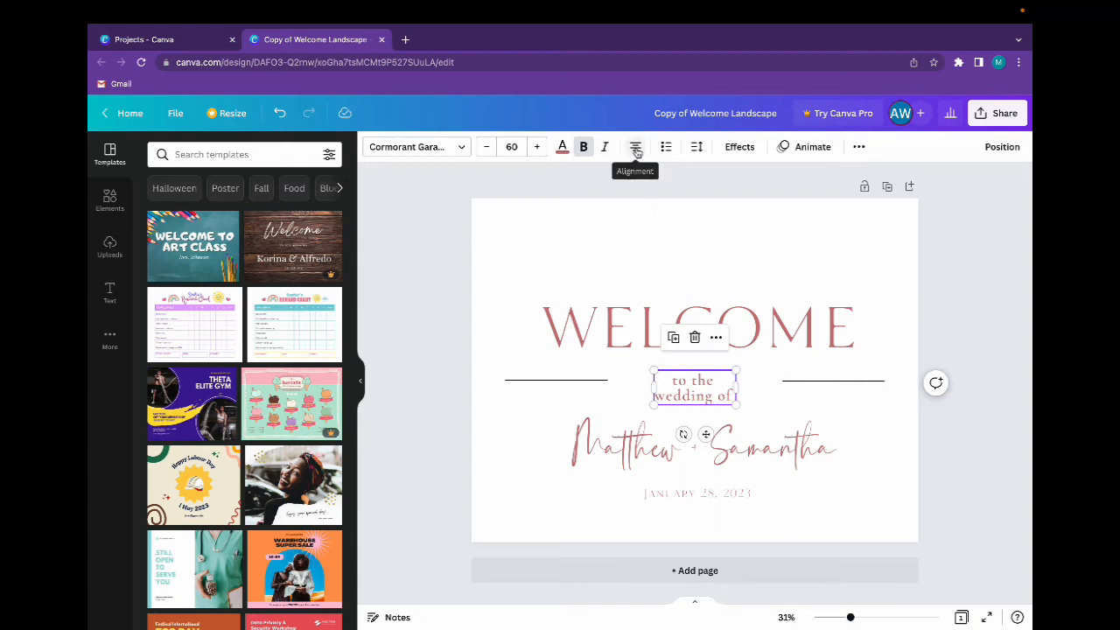
pyautogui.click(636, 148)
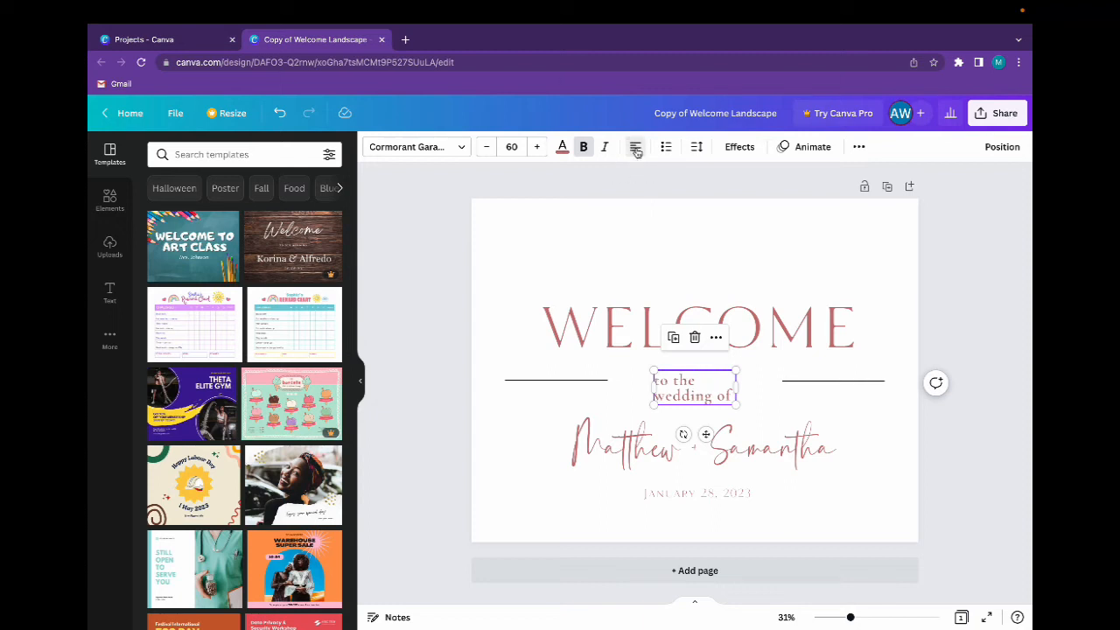
pyautogui.click(638, 153)
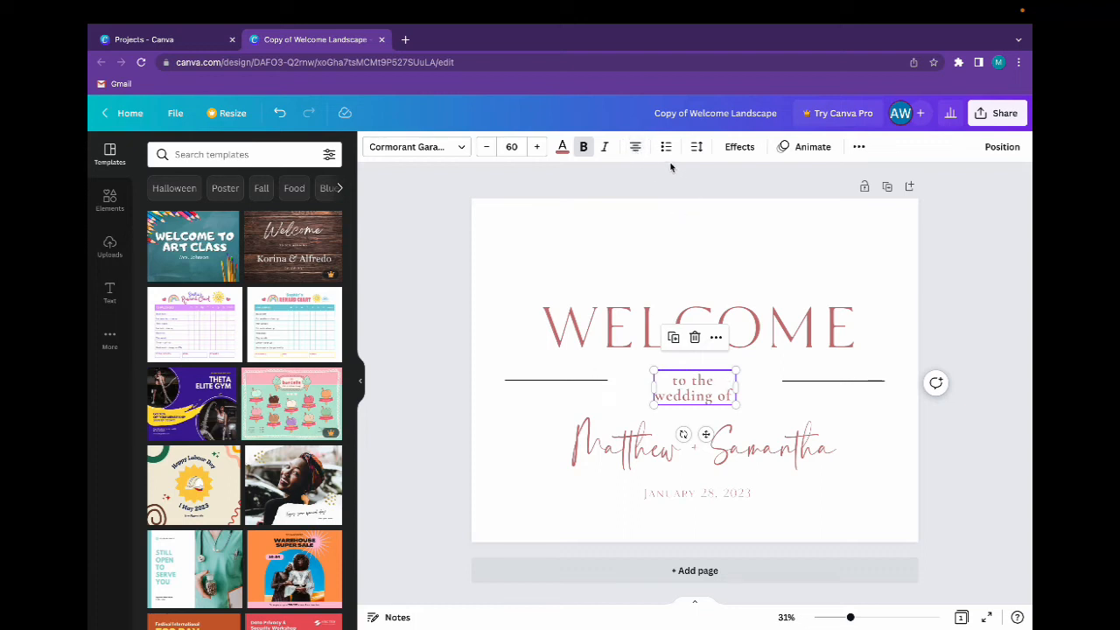
# Step: Try list formatting with bullets on the "to the wedding of" text and remove it again
pyautogui.click(667, 148)
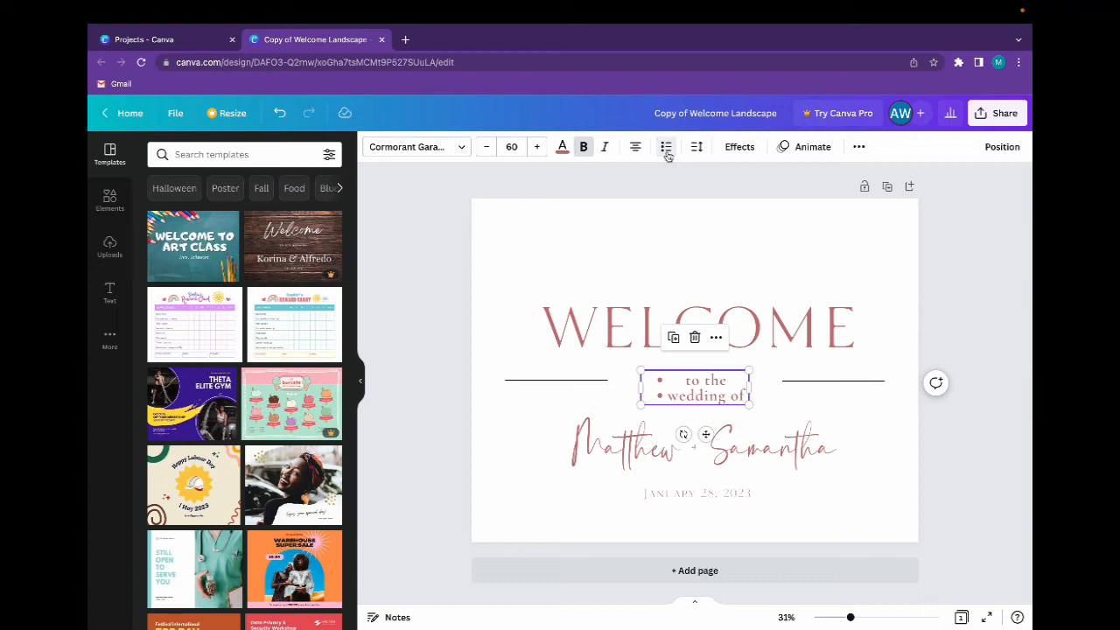
pyautogui.click(666, 149)
pyautogui.click(666, 147)
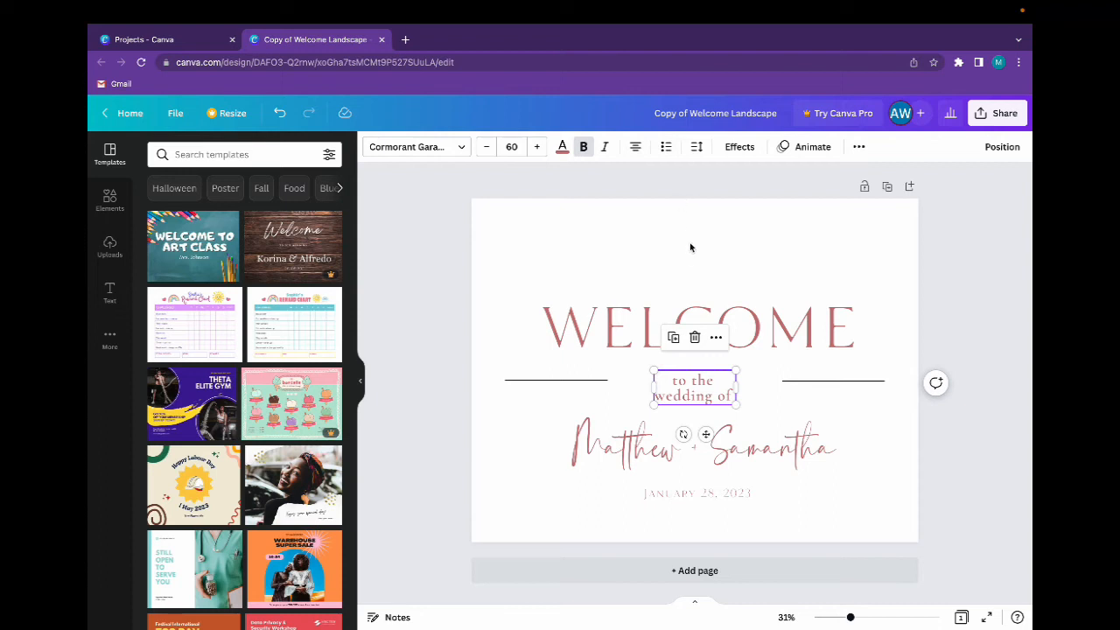
# Step: Set the "to the wedding of" text's letter spacing to 92 and its line spacing to 1.38
pyautogui.click(696, 149)
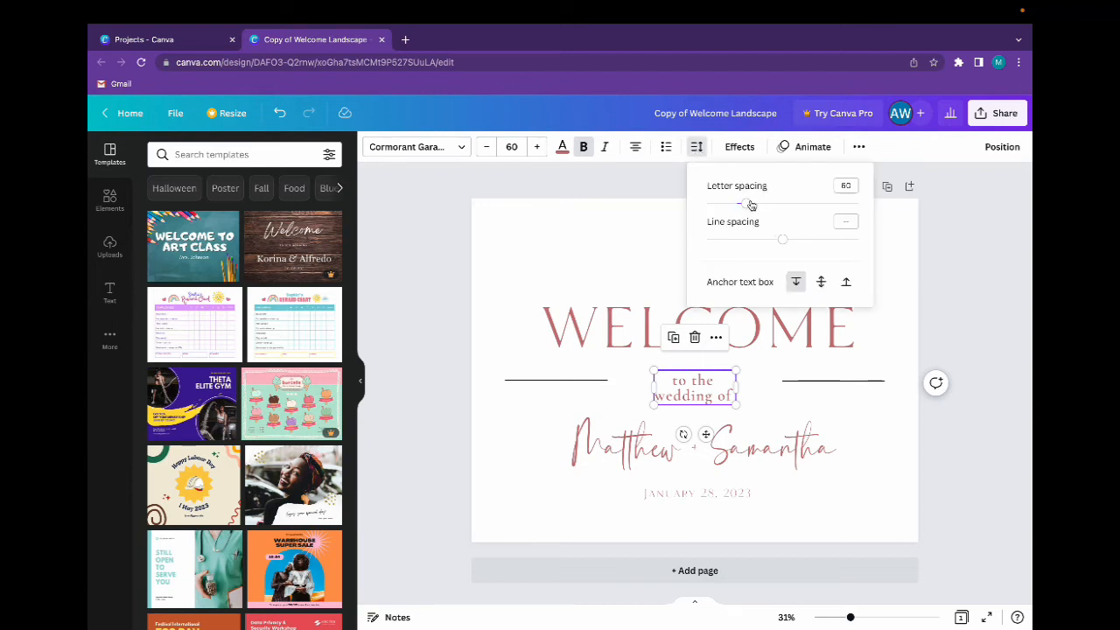
pyautogui.moveTo(749, 205)
pyautogui.mouseDown()
pyautogui.moveTo(802, 203)
pyautogui.moveTo(751, 206)
pyautogui.mouseUp()
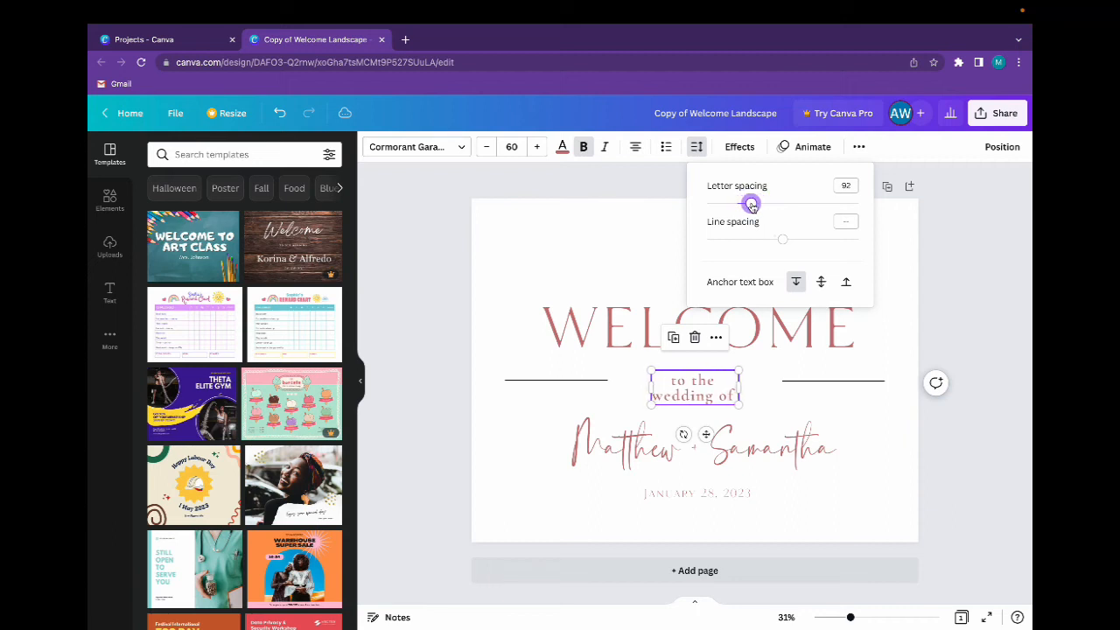
pyautogui.moveTo(785, 247)
pyautogui.mouseDown()
pyautogui.moveTo(814, 251)
pyautogui.moveTo(712, 253)
pyautogui.moveTo(774, 252)
pyautogui.mouseUp()
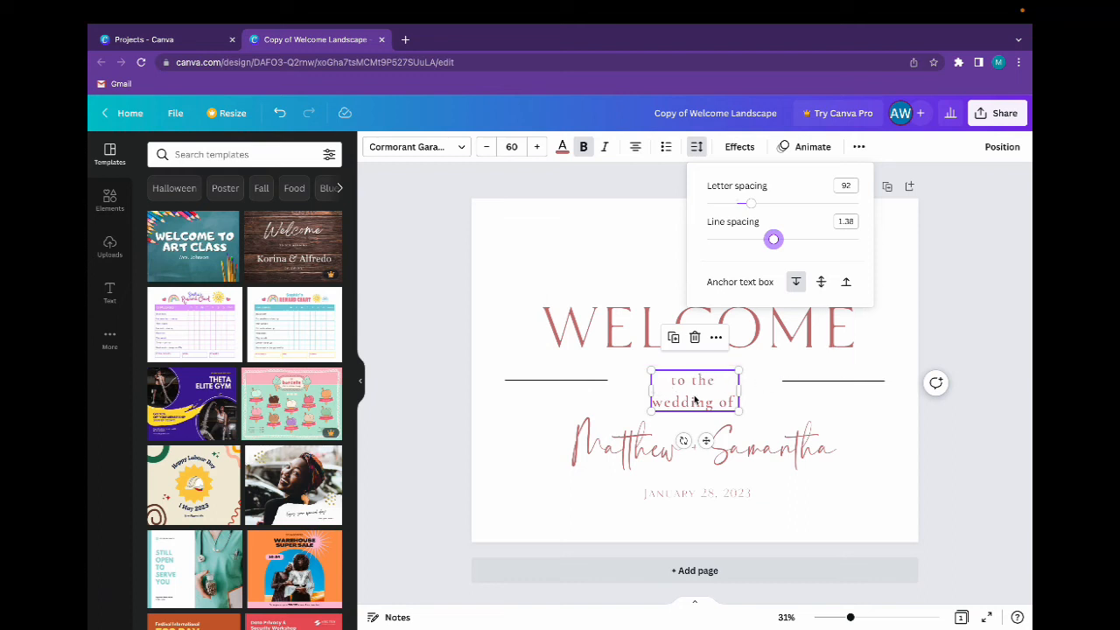
# Step: Try the middle anchor for the "to the wedding of" text box, settle on the bottom anchor and deselect the text
pyautogui.click(820, 282)
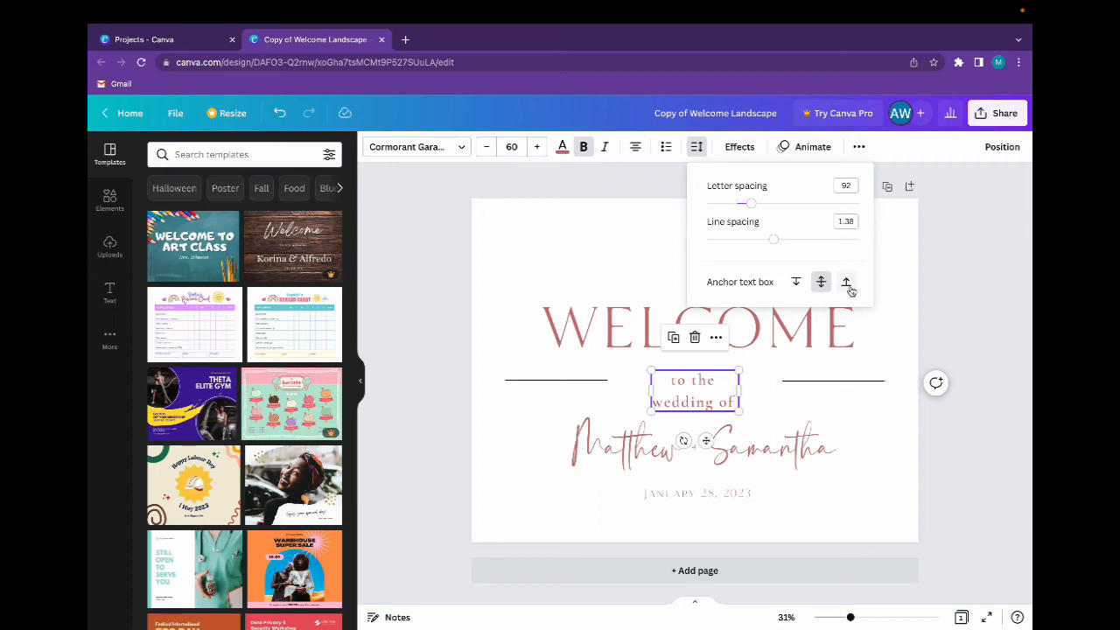
pyautogui.click(847, 284)
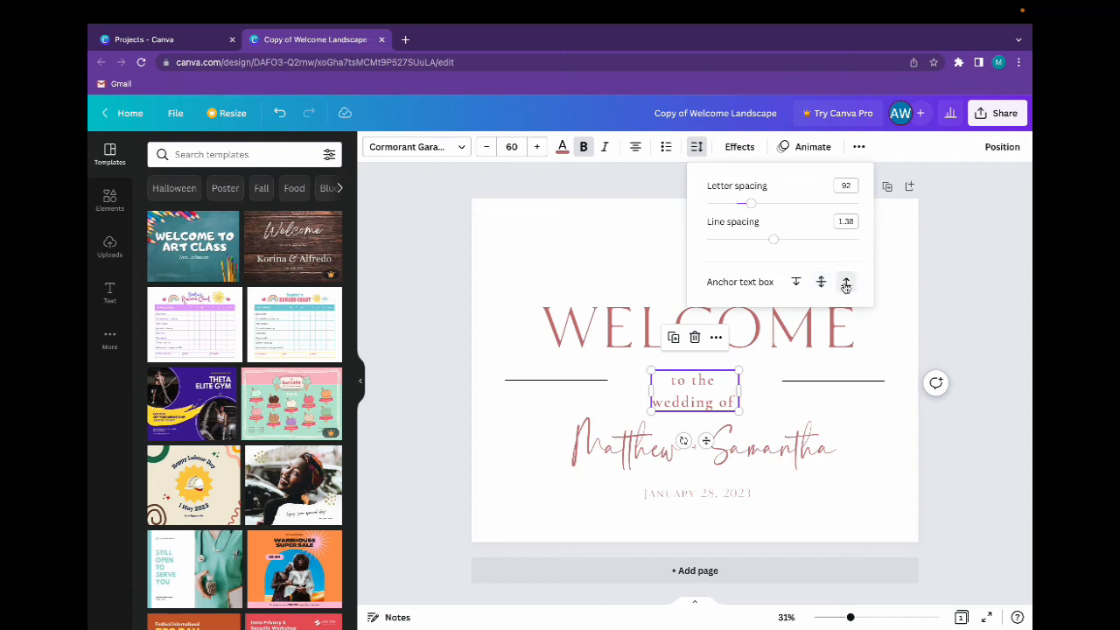
pyautogui.click(840, 409)
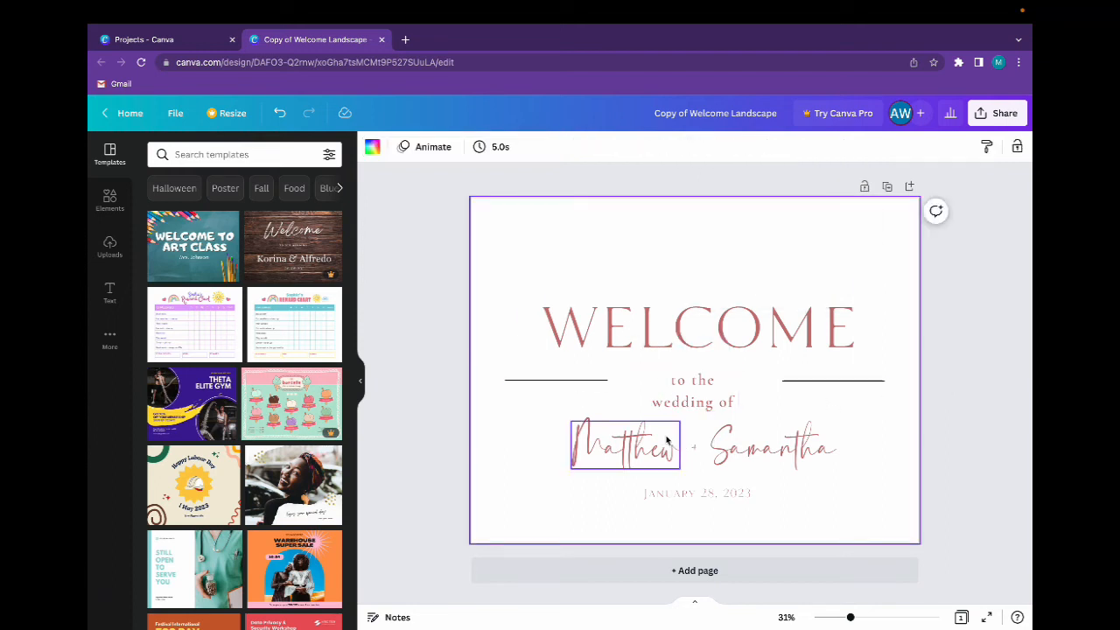
# Step: Apply the Curve shape effect to the date text and adjust it to a slight curve that dips in the middle
pyautogui.click(685, 496)
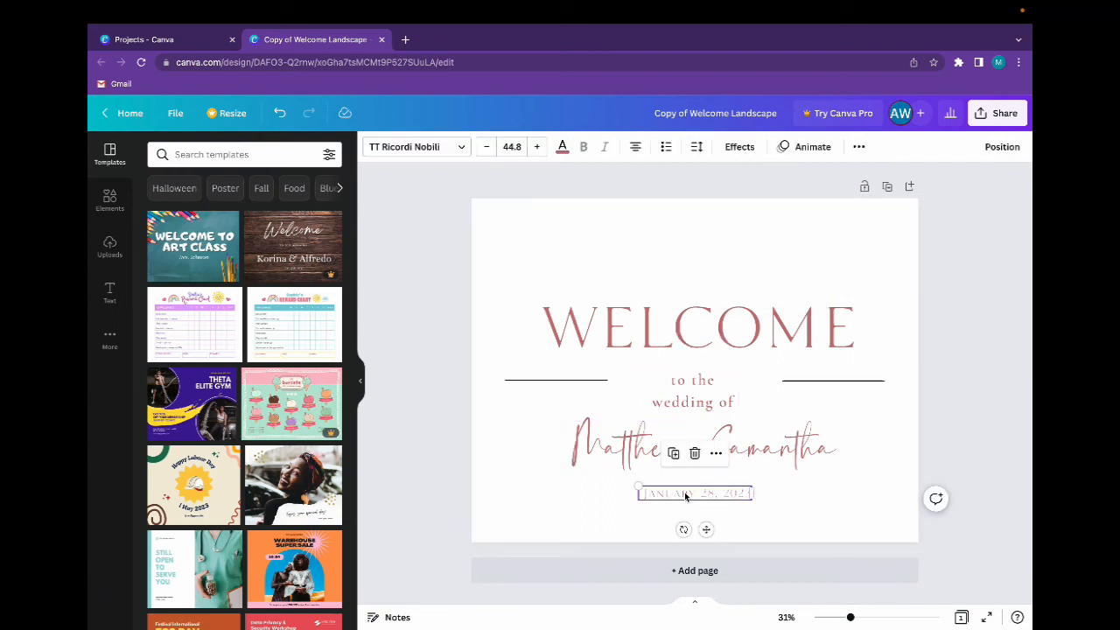
pyautogui.click(738, 148)
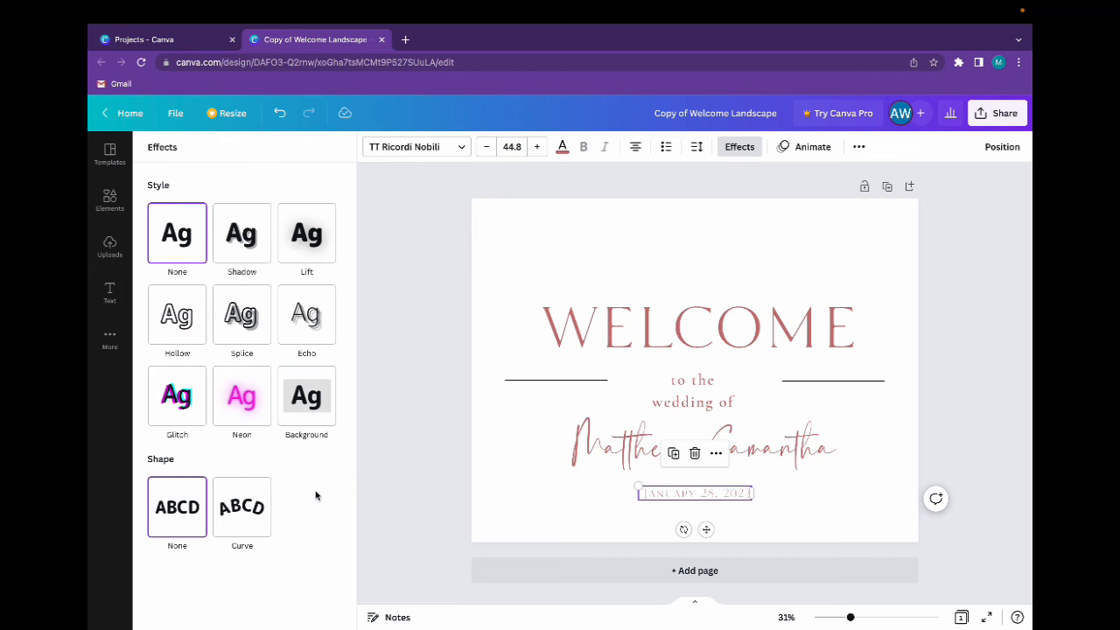
pyautogui.click(236, 530)
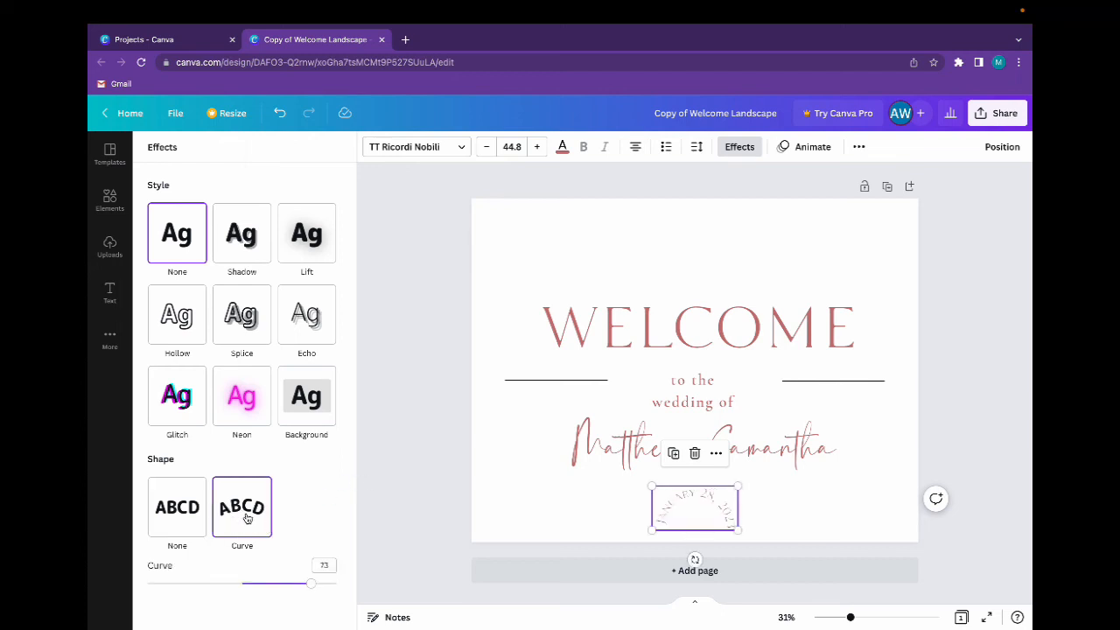
pyautogui.moveTo(312, 586); pyautogui.dragTo(224, 585)
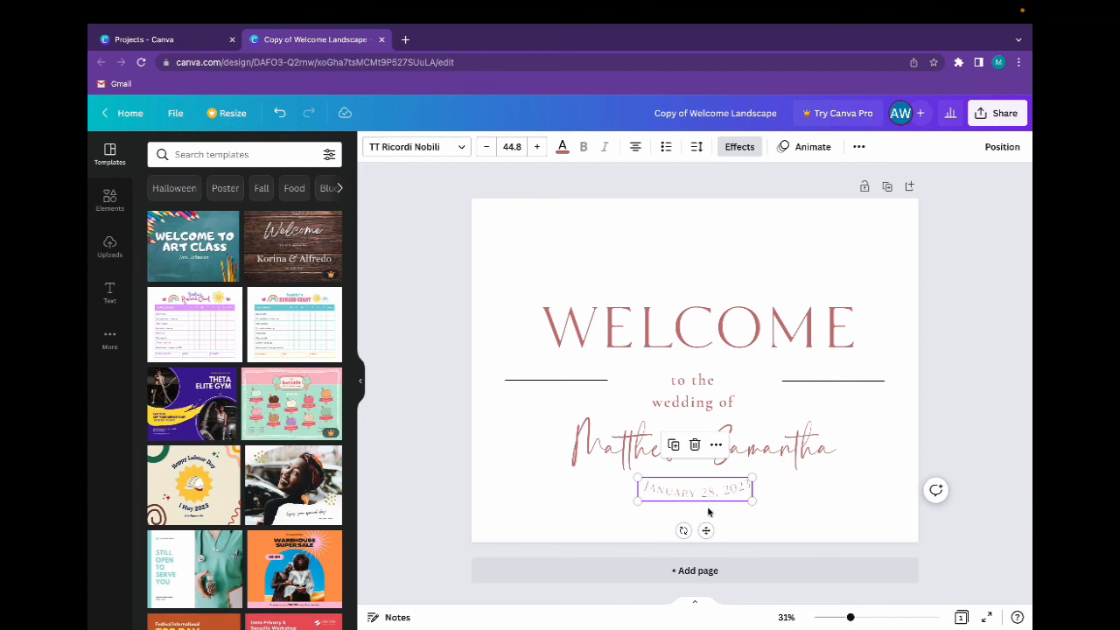
# Step: Move the curved date slightly lower beneath the couple's names, keep it centred on the page, and deselect it
pyautogui.moveTo(706, 531); pyautogui.dragTo(703, 545)
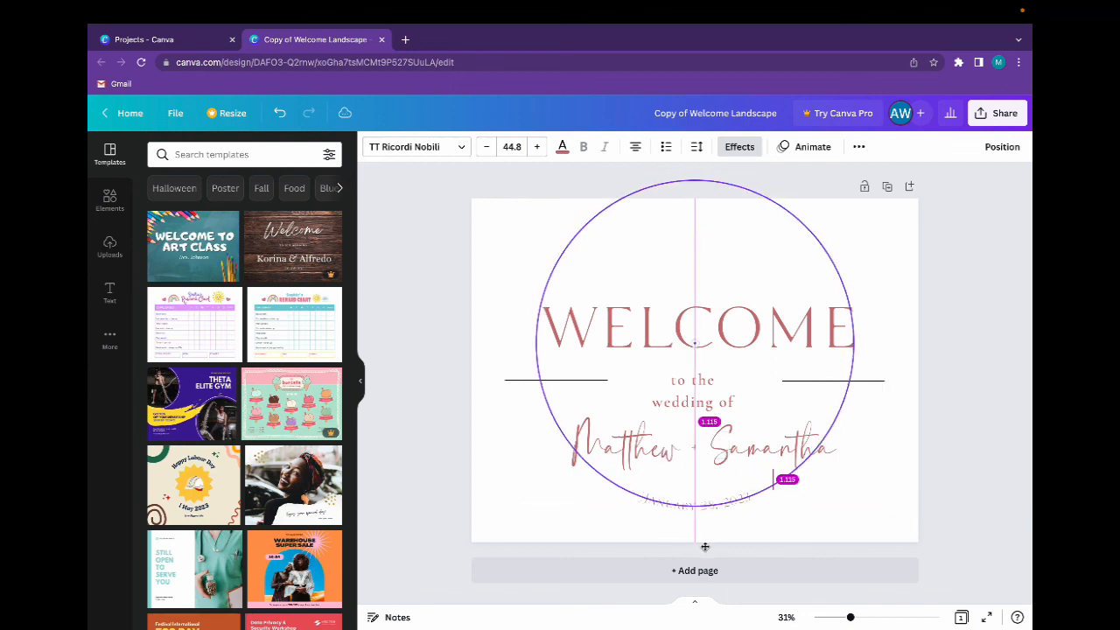
pyautogui.moveTo(708, 544); pyautogui.dragTo(706, 546)
pyautogui.moveTo(706, 545); pyautogui.dragTo(706, 544)
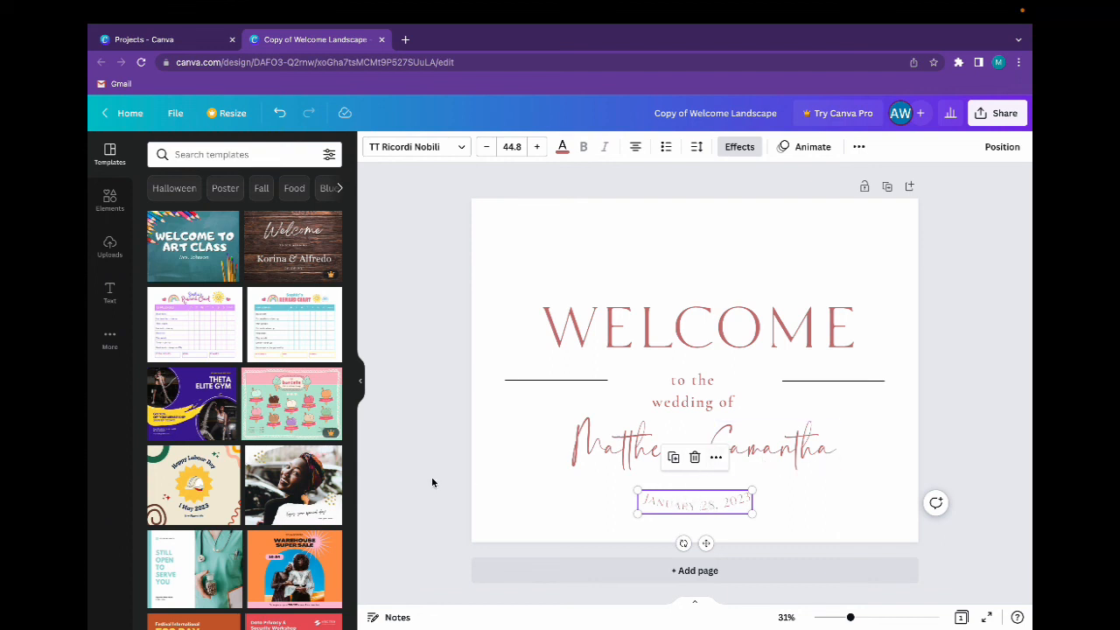
pyautogui.click(512, 477)
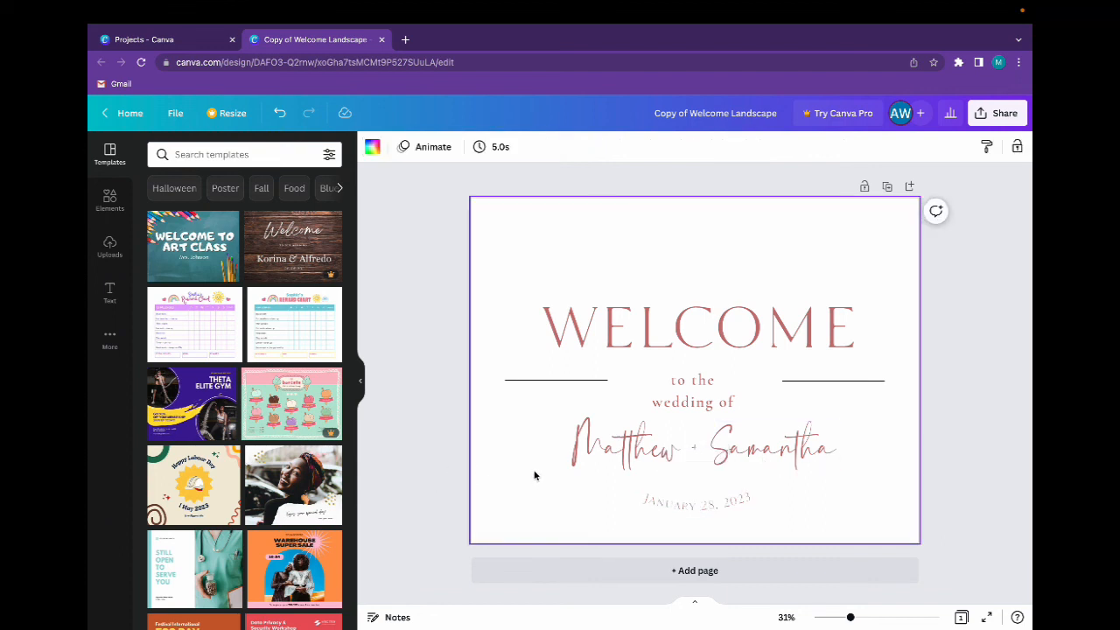
# Step: Select the couple's names and the plus sign together and move them slightly down and to the left
pyautogui.moveTo(540, 445); pyautogui.dragTo(836, 476)
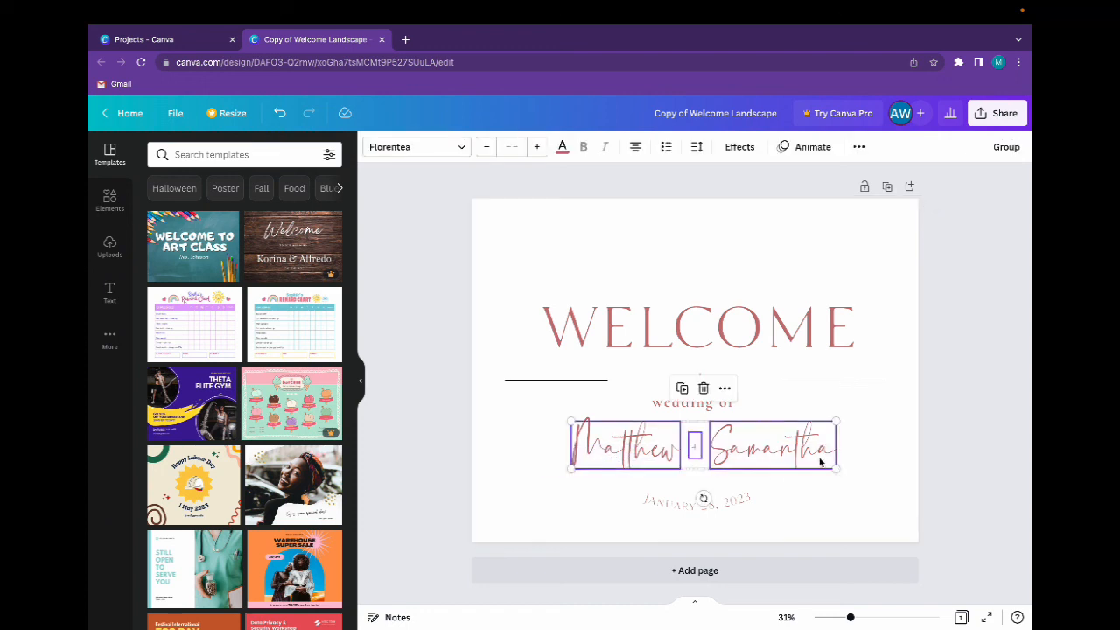
pyautogui.moveTo(803, 453); pyautogui.dragTo(796, 456)
pyautogui.click(682, 459)
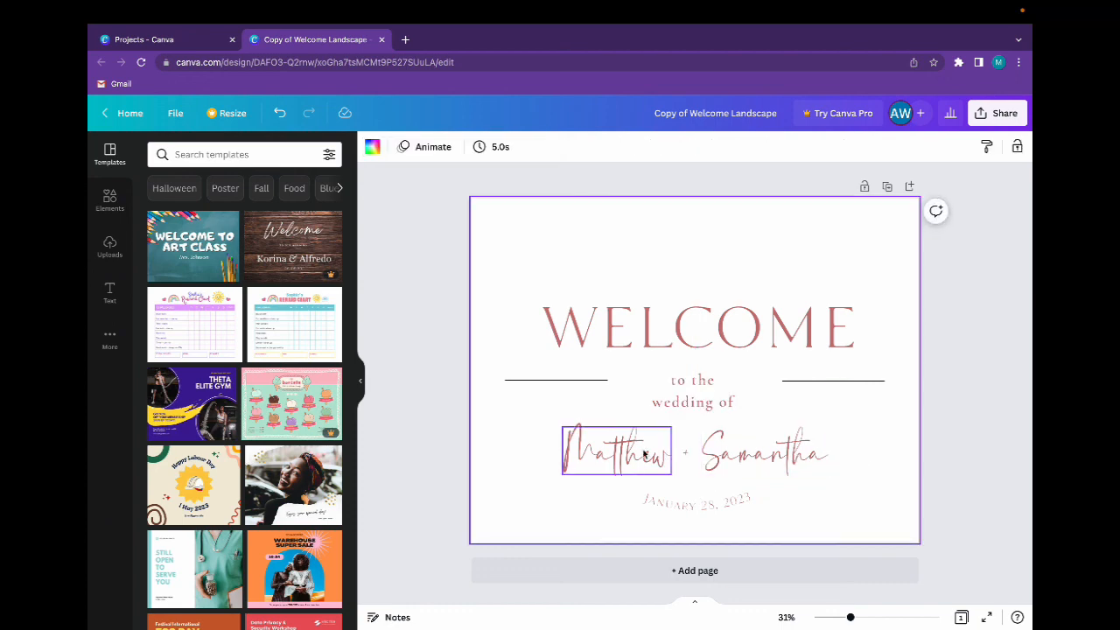